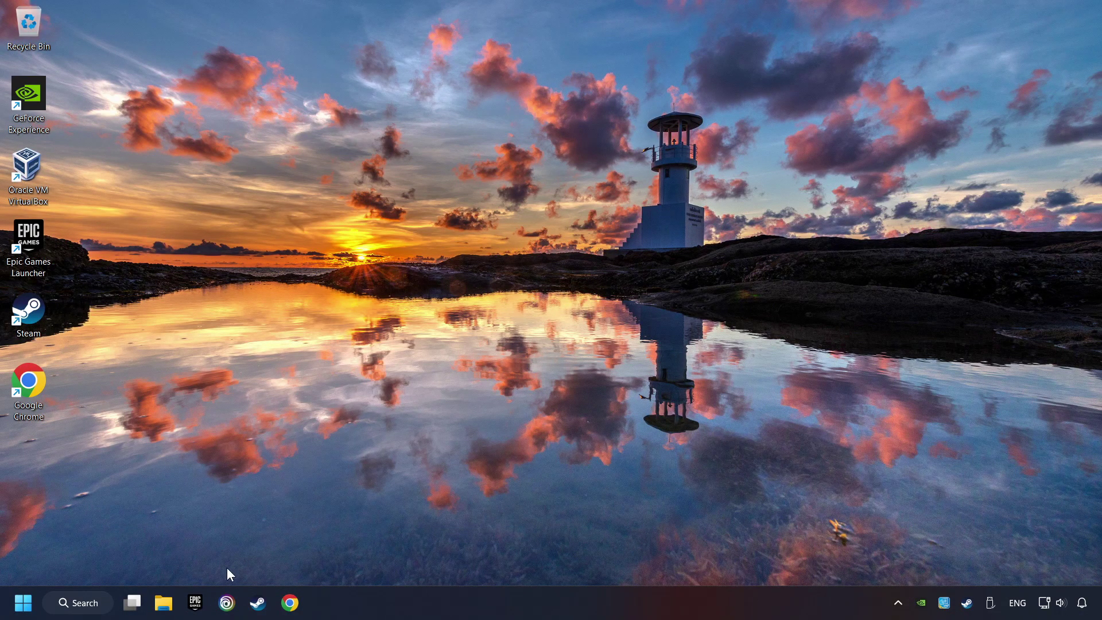
- Search Windows for 'device manager' so Device Manager (Control panel) shows as the best match
{"action": "left_click", "coordinate": [75, 601]}
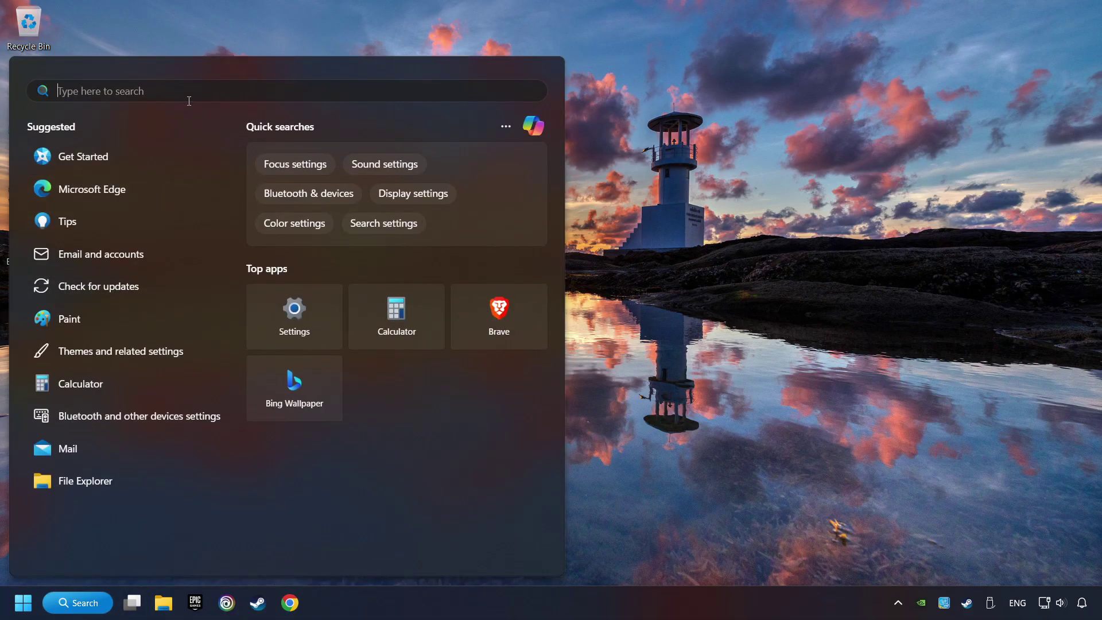
{"action": "type", "text": "device manager"}
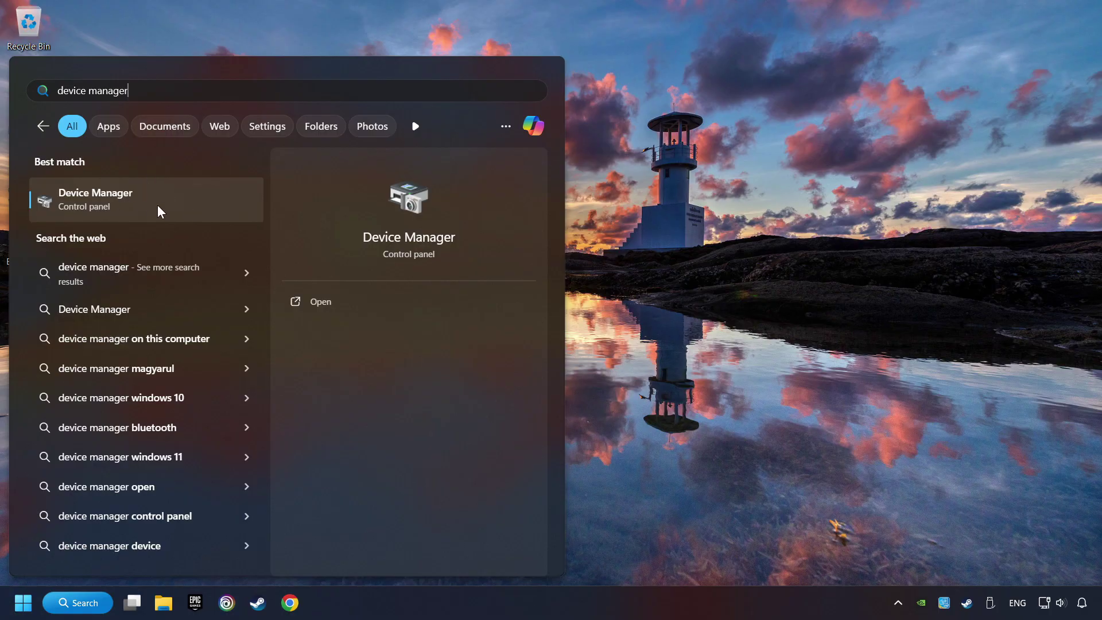
- Auto-search for a newer GeForce GTX 1050 Ti driver in Device Manager; the best one is already installed
{"action": "left_click", "coordinate": [206, 201]}
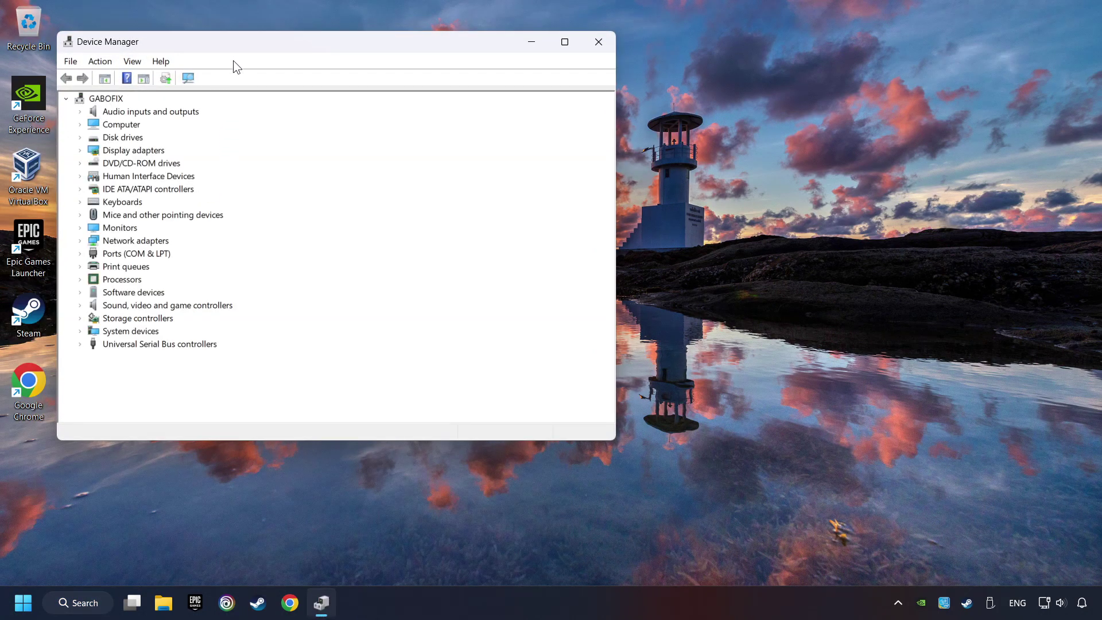
{"action": "left_click_drag", "start_coordinate": [241, 43], "coordinate": [438, 111]}
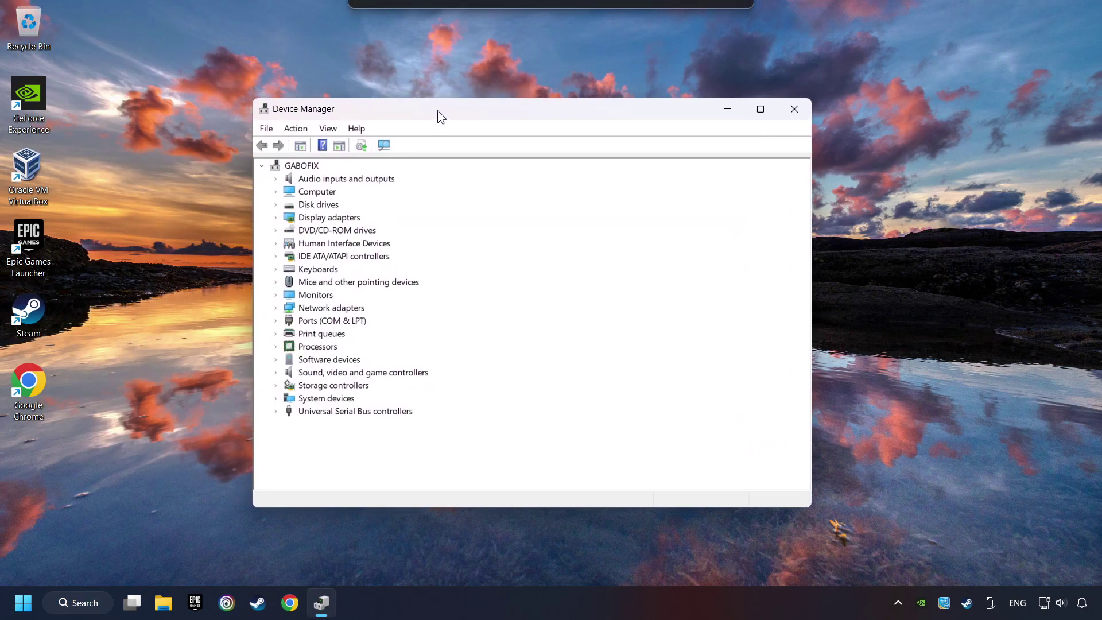
{"action": "left_click", "coordinate": [290, 218]}
{"action": "left_click", "coordinate": [275, 218]}
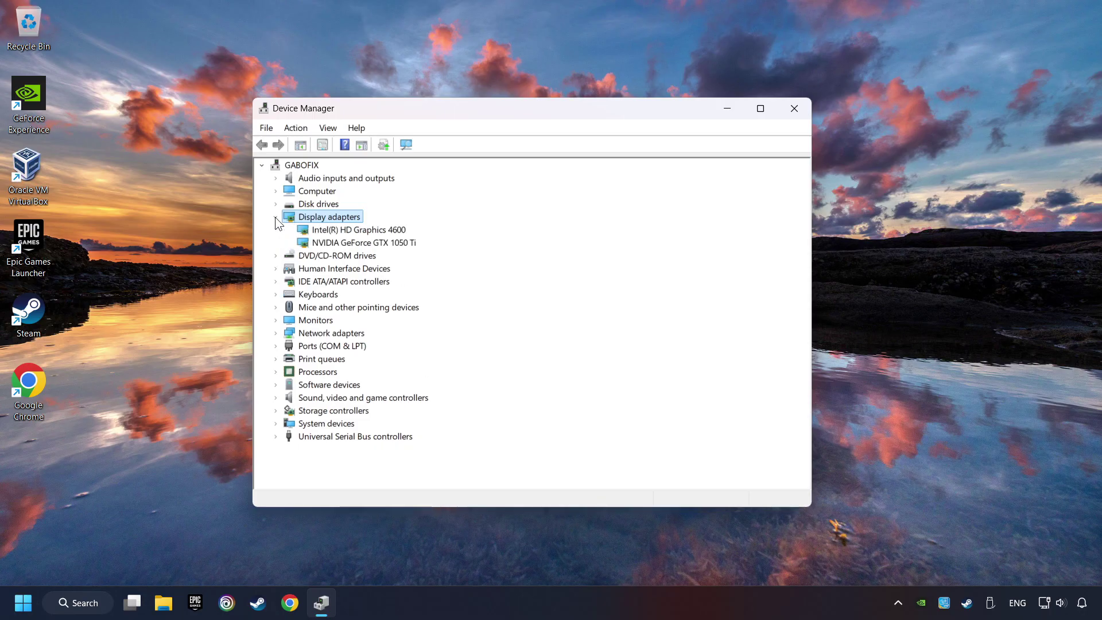
{"action": "left_click", "coordinate": [321, 243]}
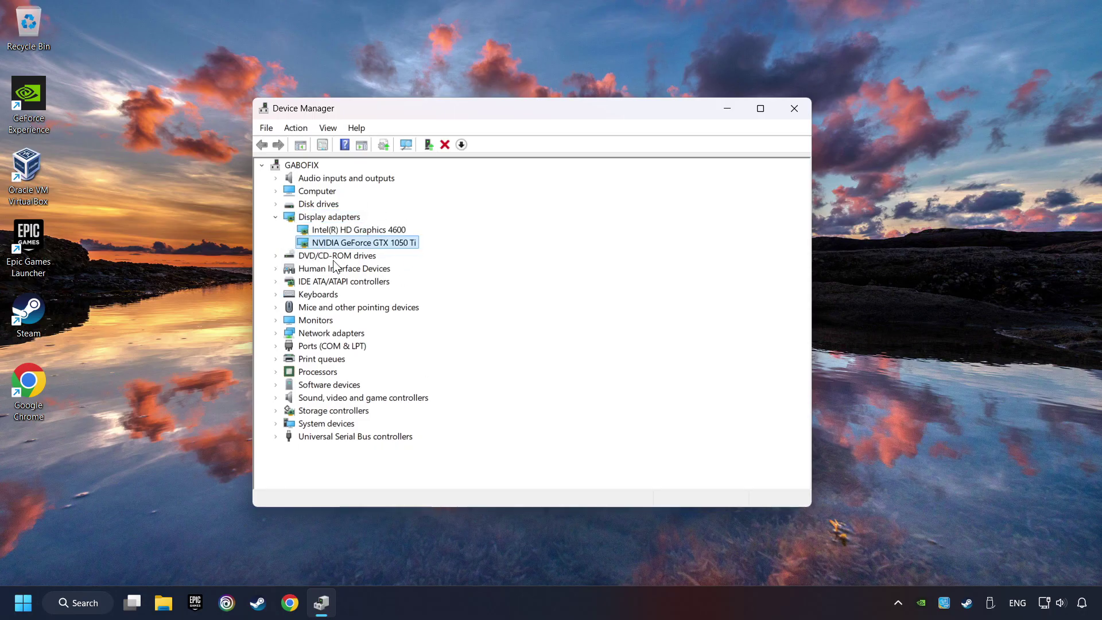
{"action": "right_click", "coordinate": [352, 244]}
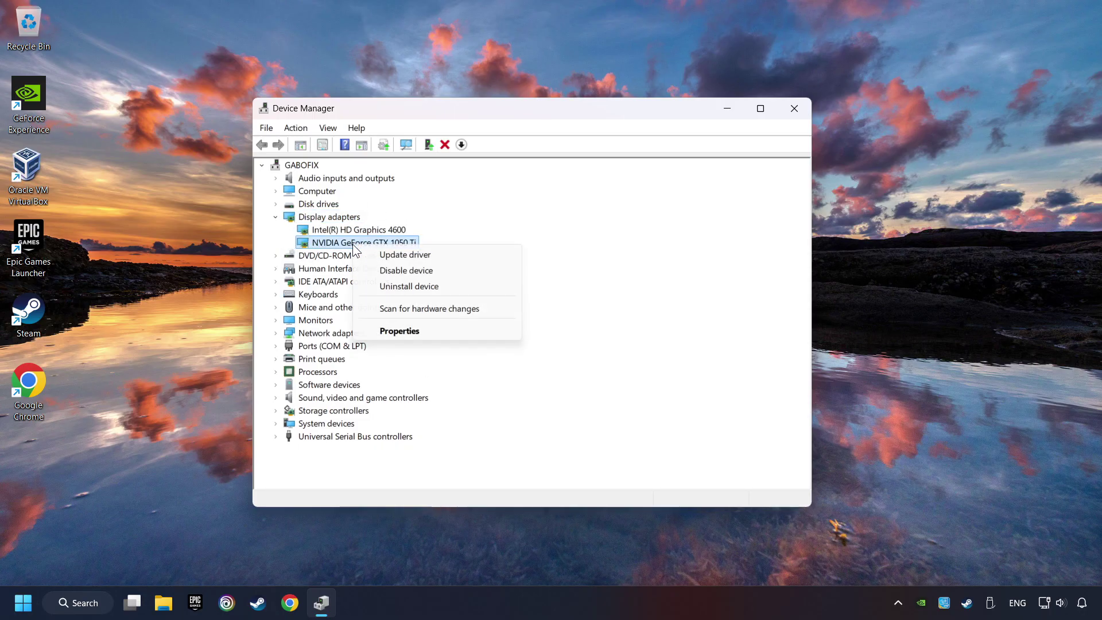
{"action": "left_click", "coordinate": [439, 255]}
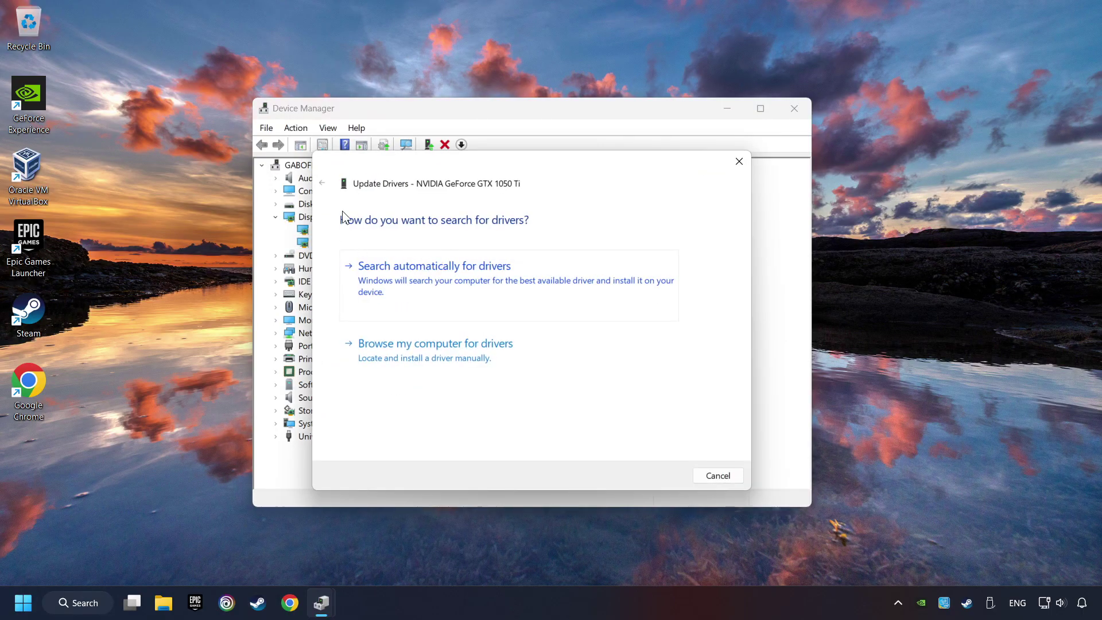
{"action": "left_click", "coordinate": [459, 271]}
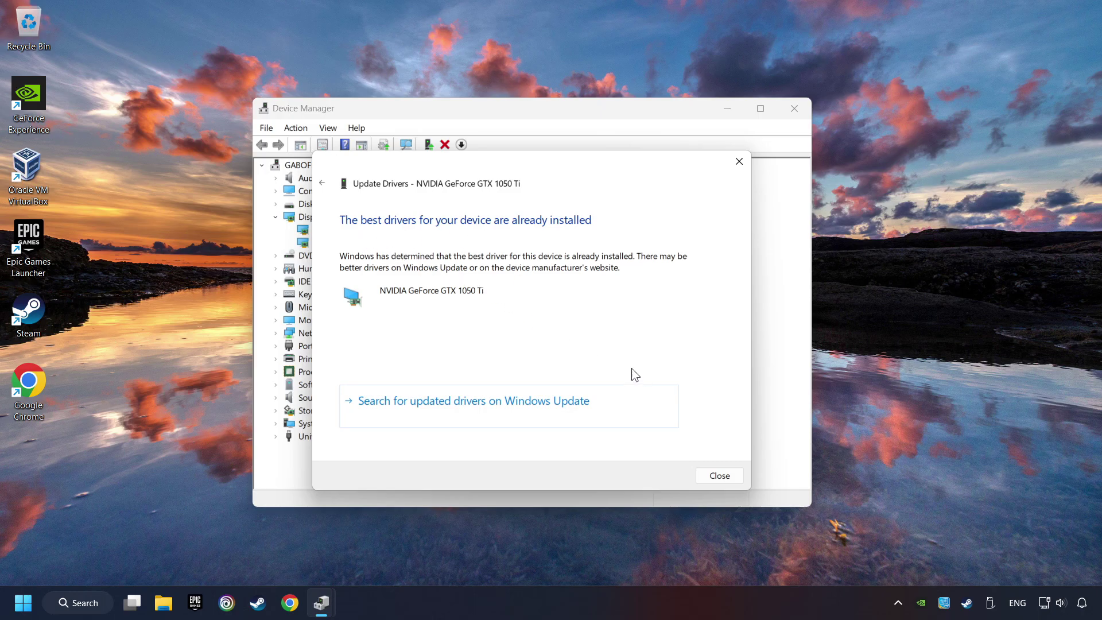
{"action": "left_click", "coordinate": [720, 476]}
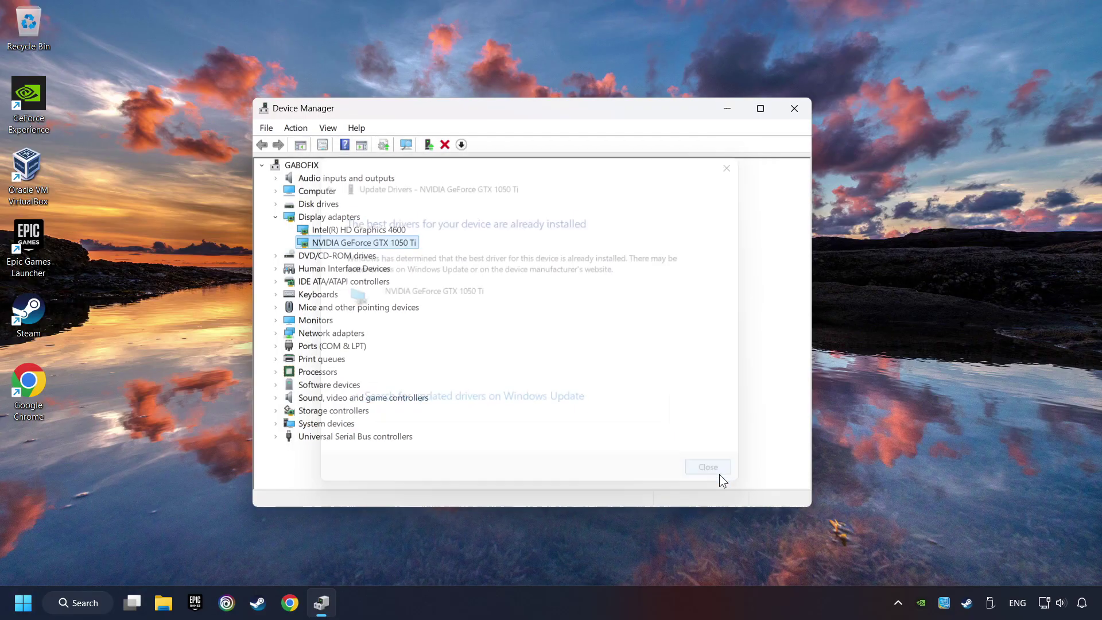
- Google 'nvidia geforce driver download' and open NVIDIA's Official GeForce Drivers page
{"action": "left_click", "coordinate": [796, 113]}
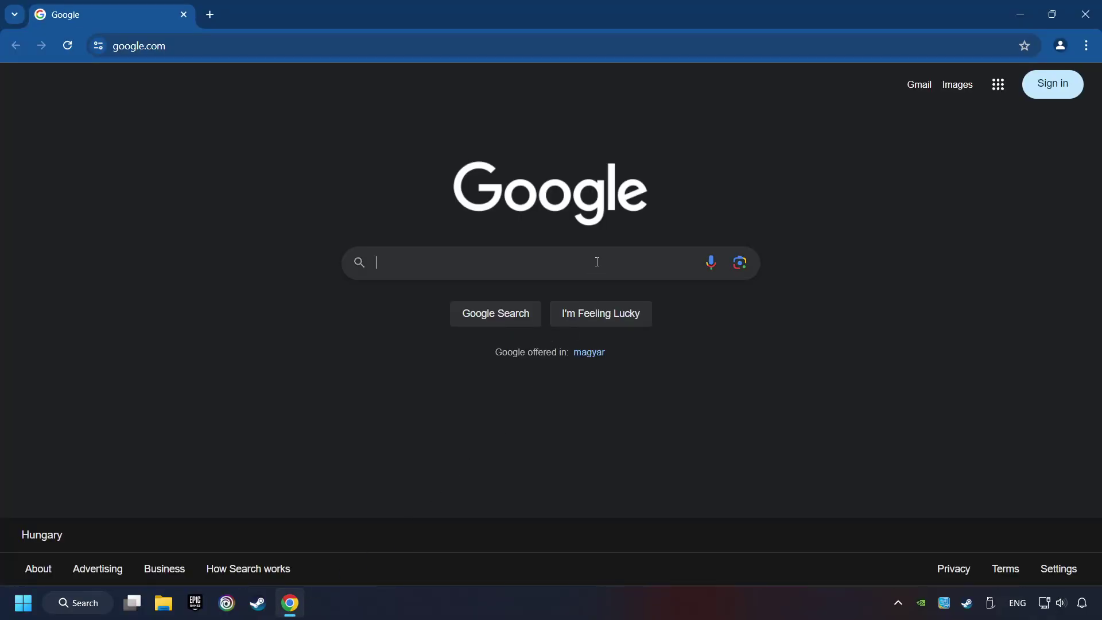
{"action": "type", "text": "nvidia g"}
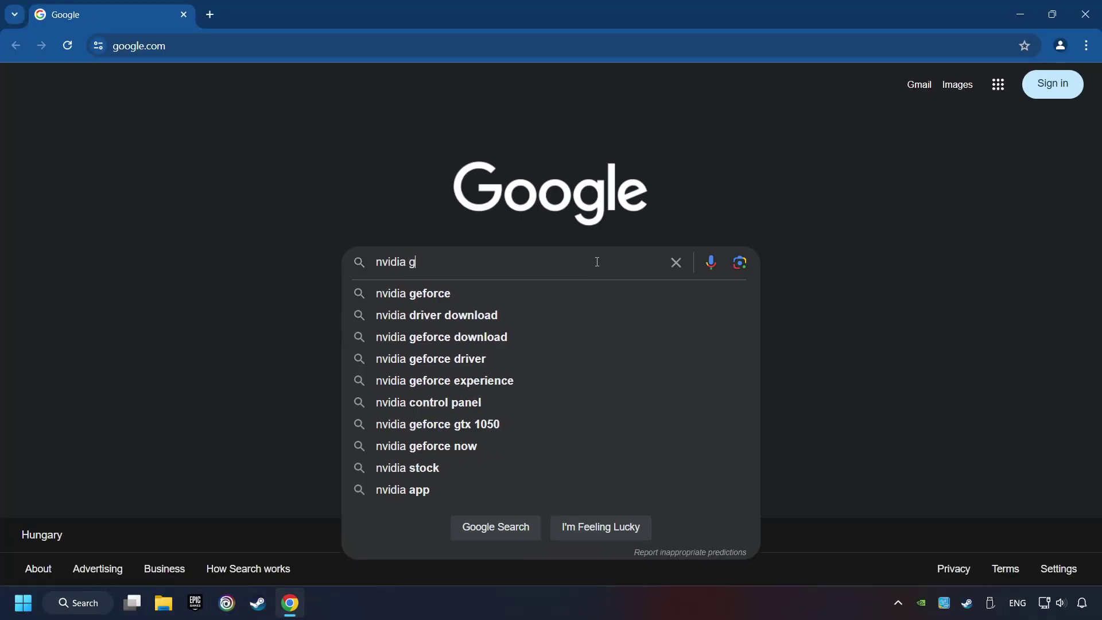
{"action": "type", "text": "eforce d"}
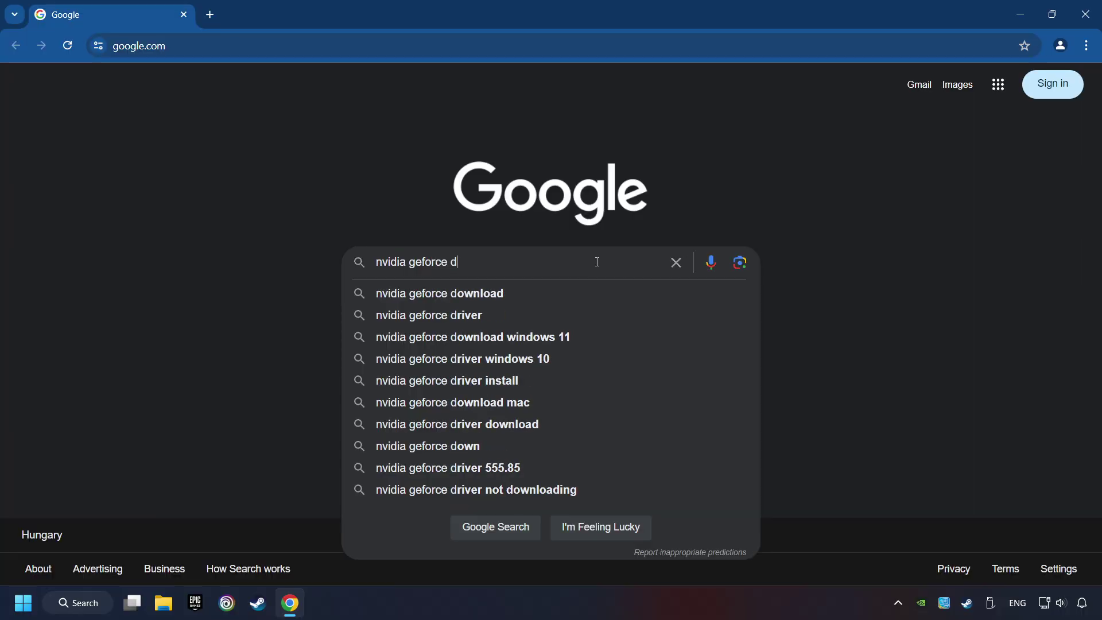
{"action": "type", "text": "river download"}
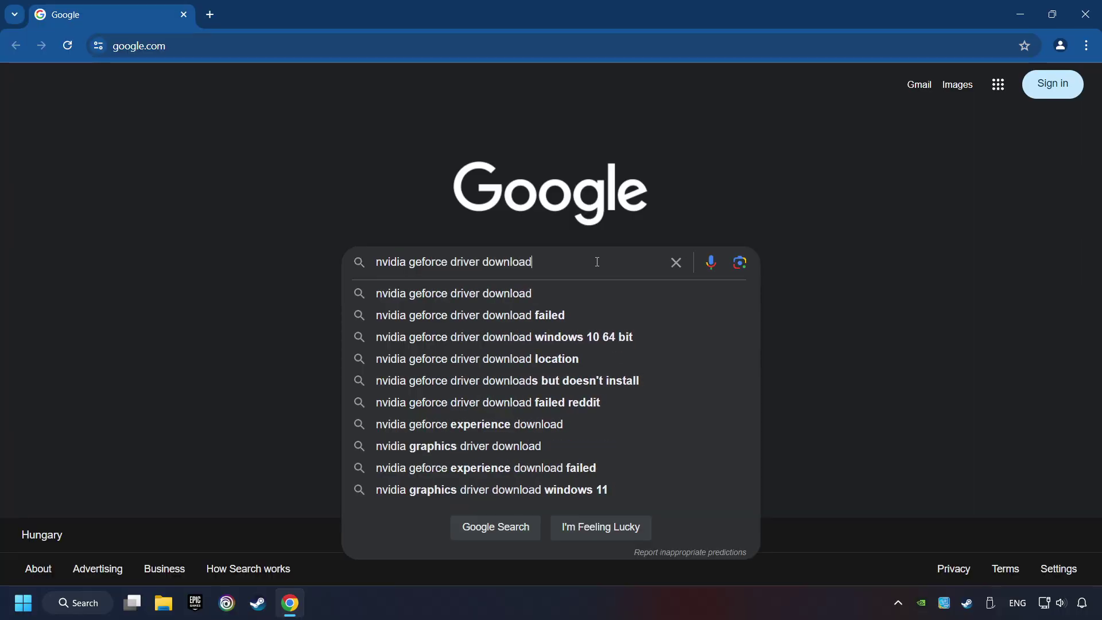
{"action": "key", "text": "Return"}
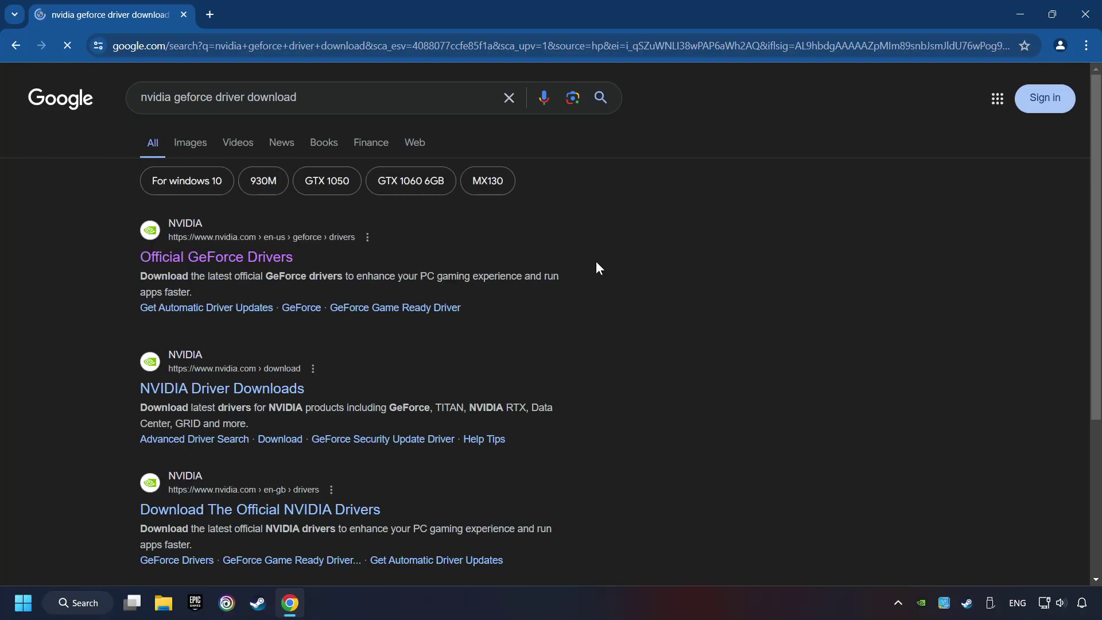
{"action": "left_click", "coordinate": [229, 257]}
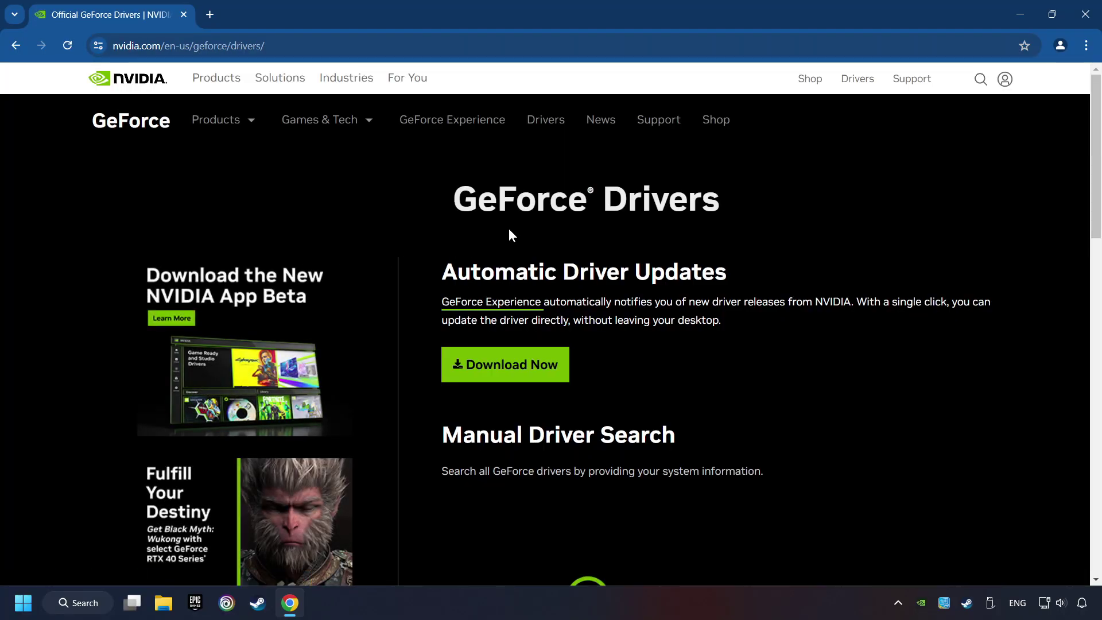
- Download GeForce_Experience_v3.28.0.417.exe and launch it from Chrome's recent downloads
{"action": "left_click", "coordinate": [516, 372]}
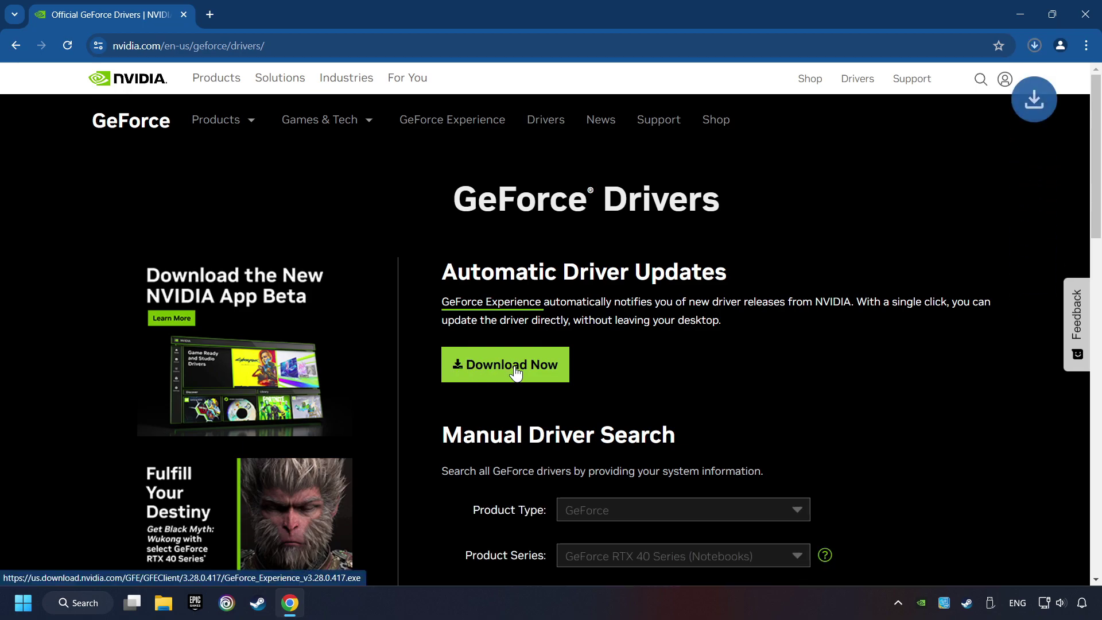
{"action": "left_click", "coordinate": [1034, 47]}
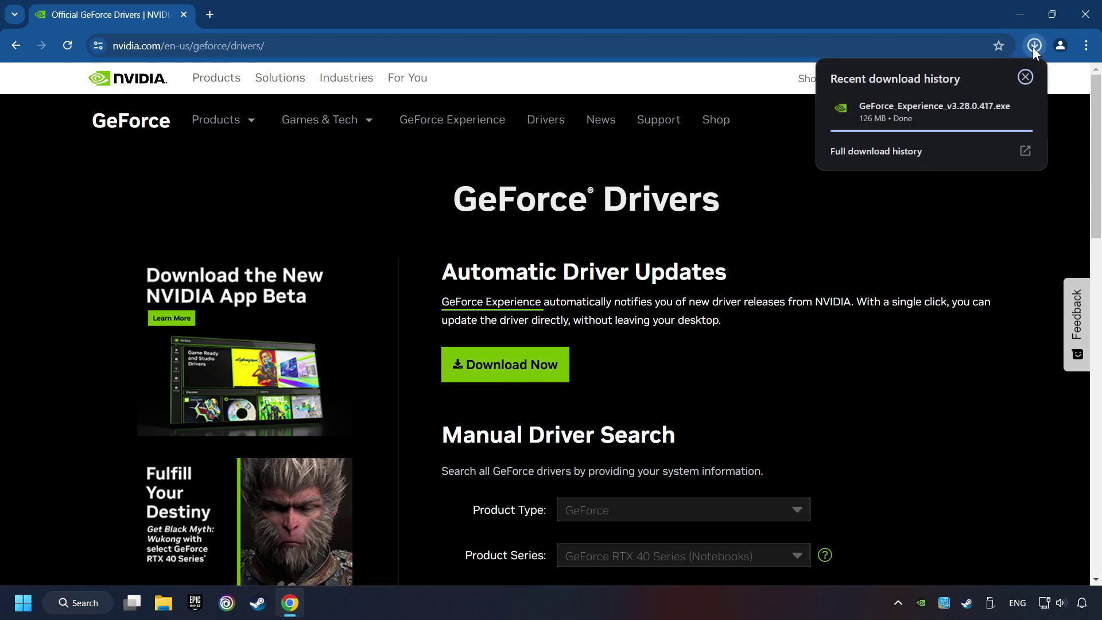
{"action": "left_click", "coordinate": [932, 115]}
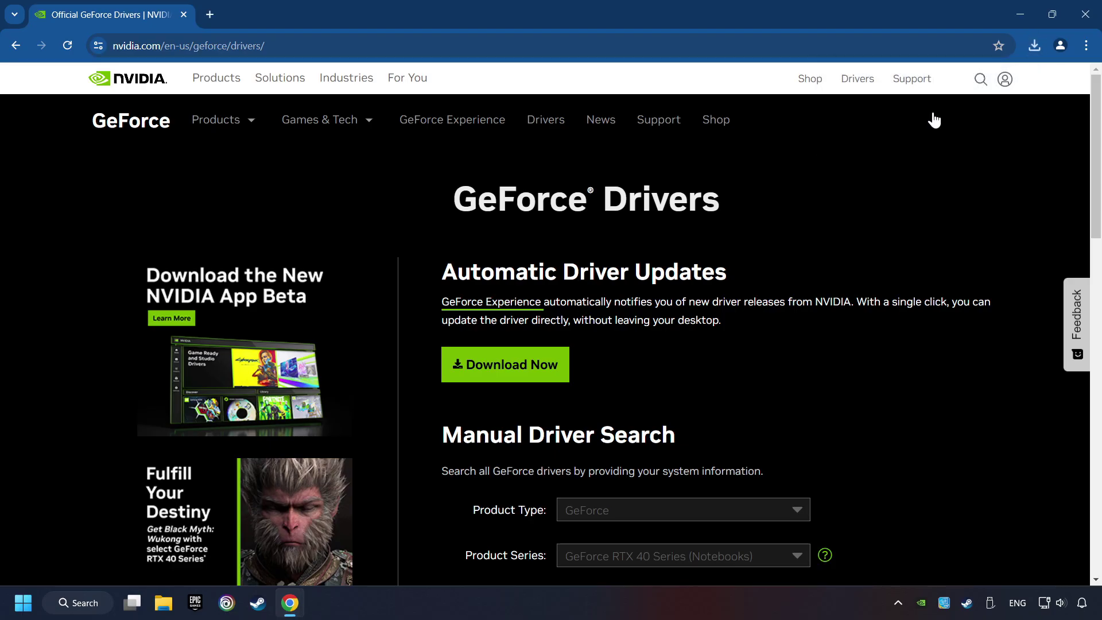
- Close Chrome and agree to NVIDIA's terms to install GeForce Experience 3.28.0.417
{"action": "left_click", "coordinate": [1084, 14]}
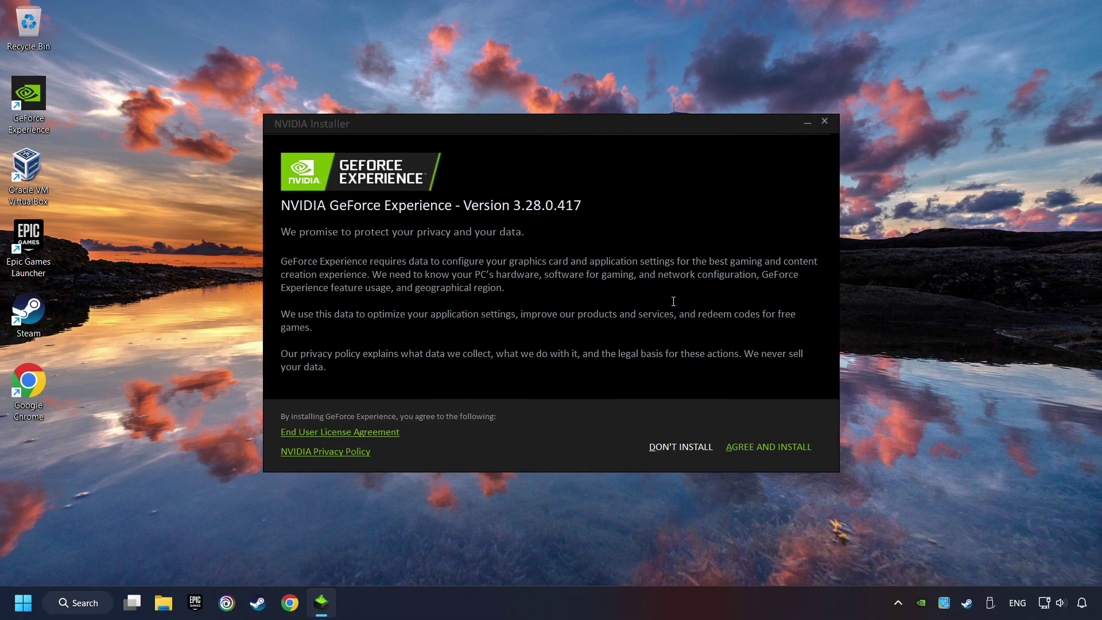
{"action": "left_click", "coordinate": [782, 446]}
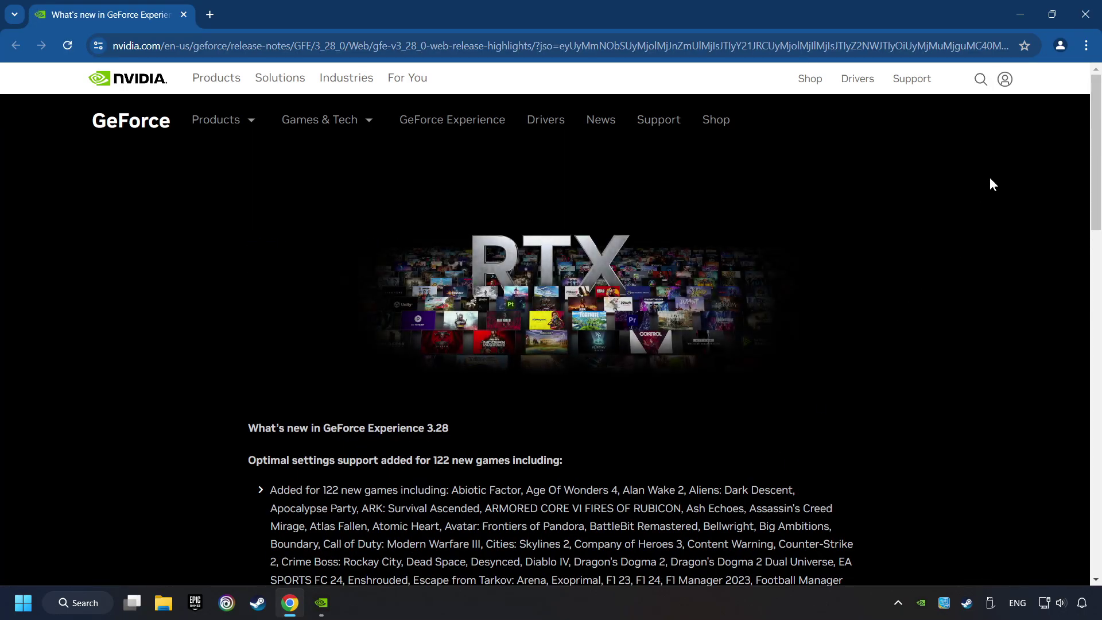
- Check for driver updates in GeForce Experience, confirming Game Ready Driver 556.12 is current, then close it
{"action": "left_click", "coordinate": [1085, 14]}
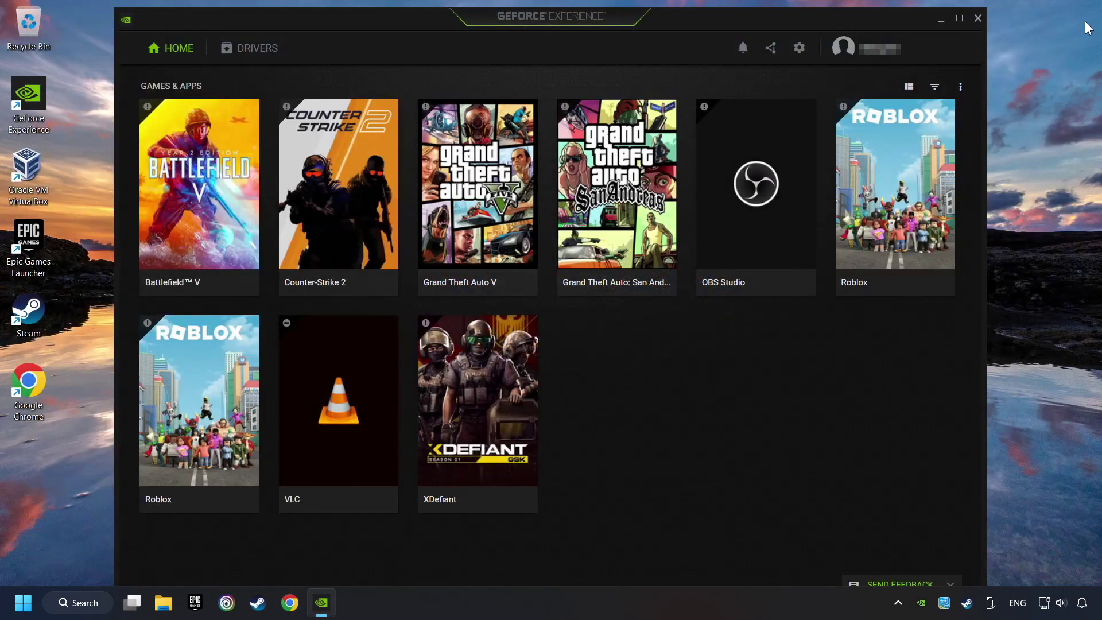
{"action": "left_click", "coordinate": [257, 57]}
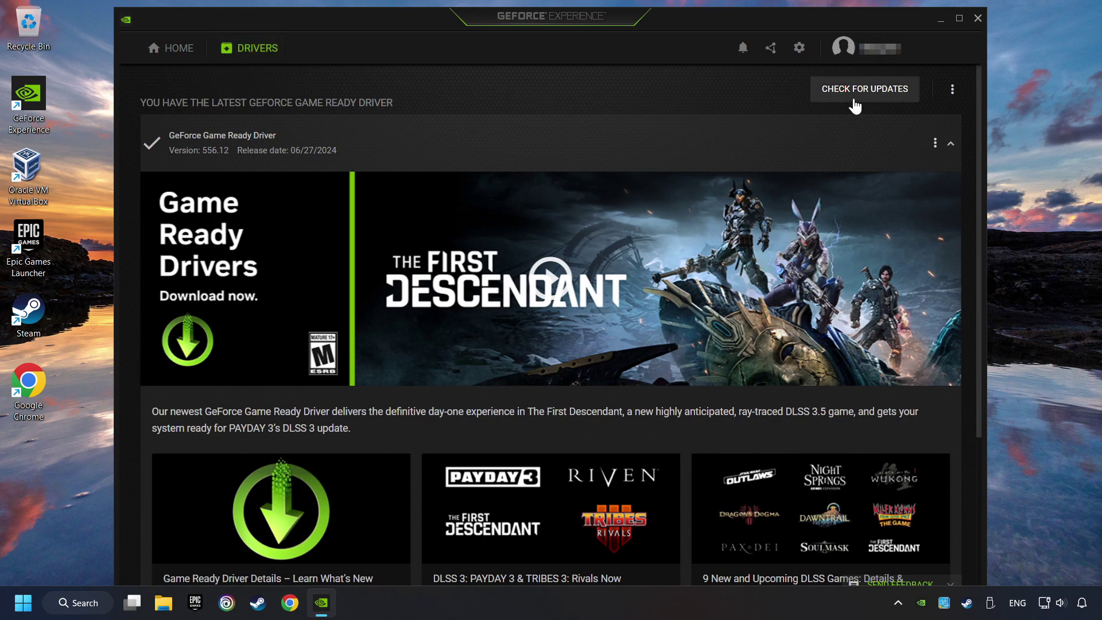
{"action": "left_click", "coordinate": [878, 95]}
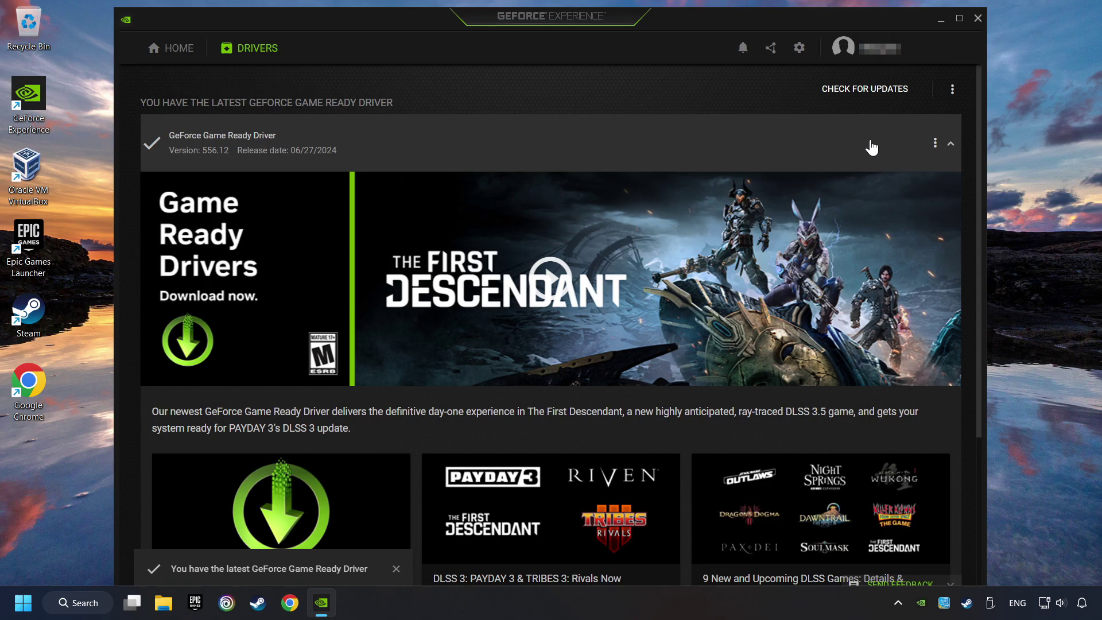
{"action": "left_click", "coordinate": [976, 19]}
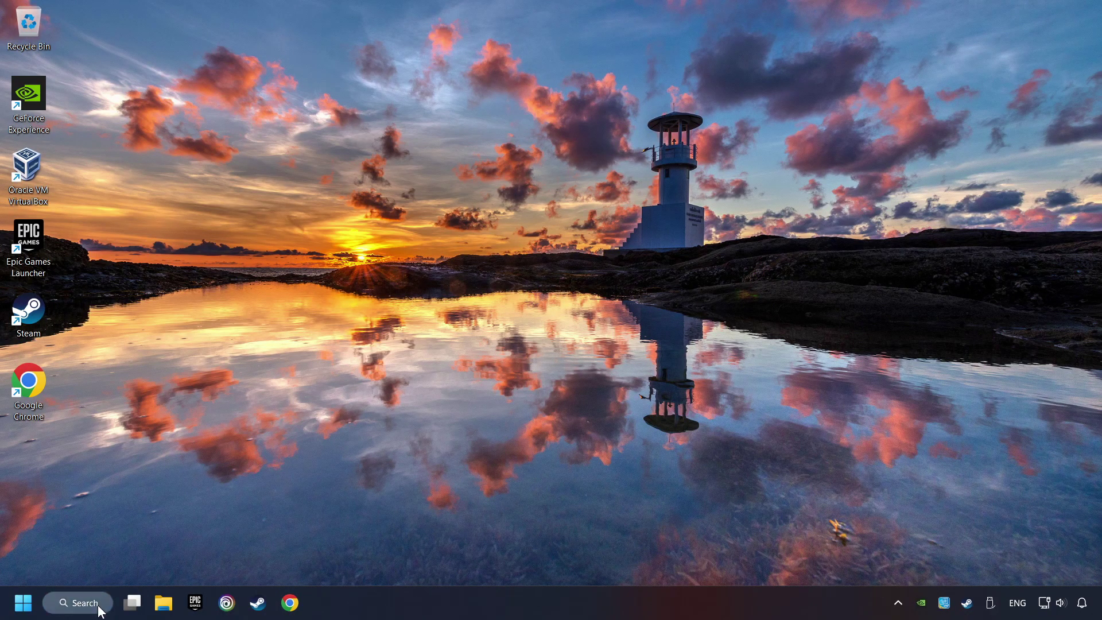
- Search Windows for 'graphics settings' and open the System > Display > Graphics page
{"action": "left_click", "coordinate": [80, 604]}
{"action": "type", "text": "gr"}
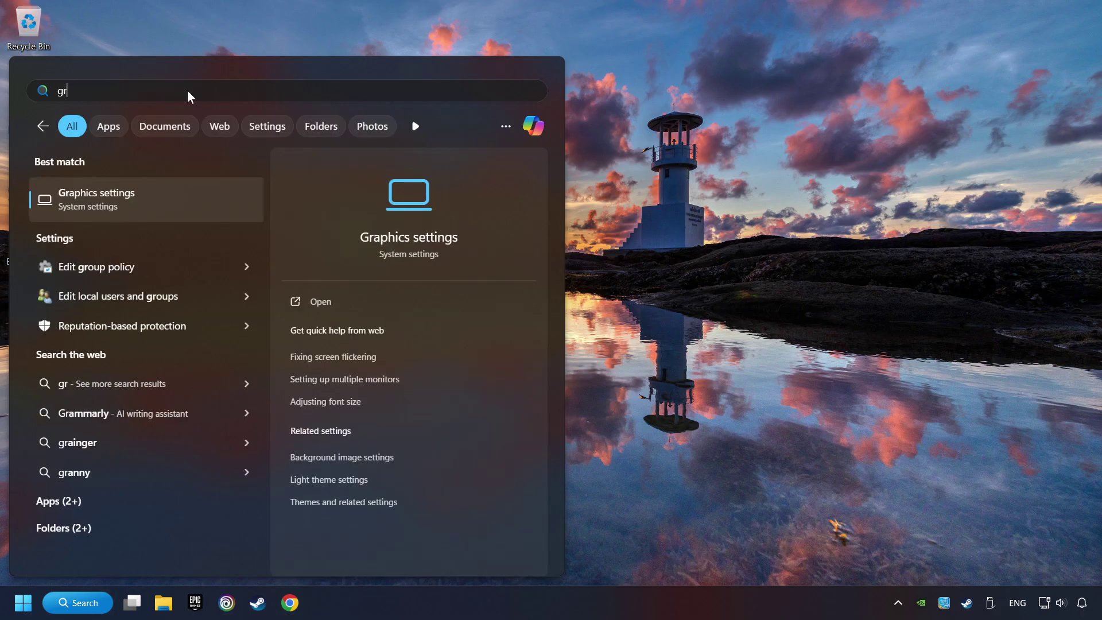
{"action": "type", "text": "aphics settings"}
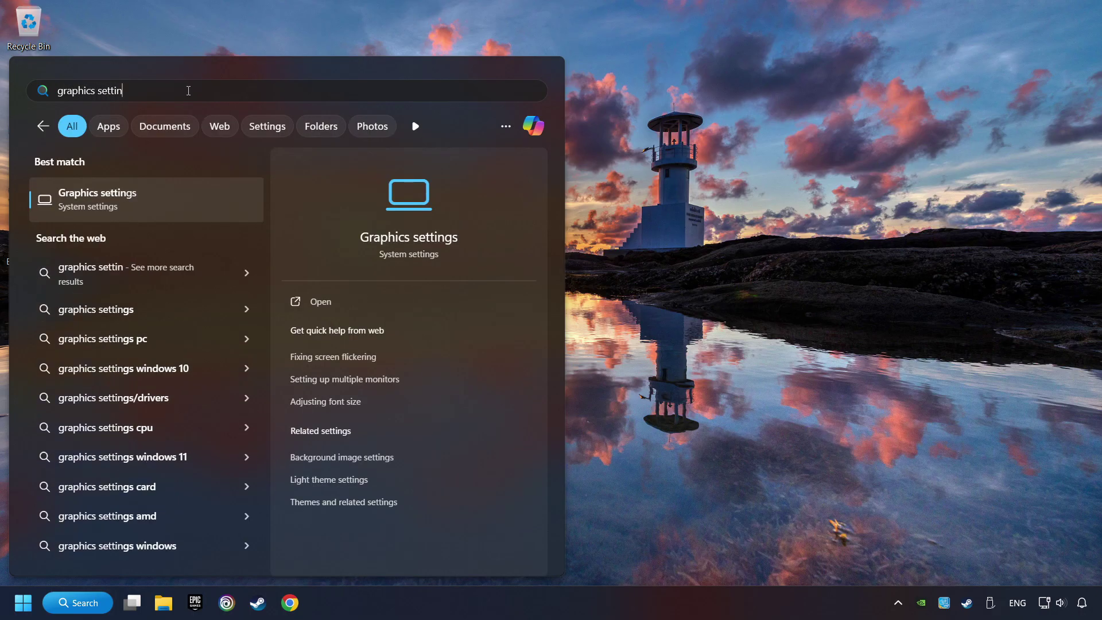
{"action": "left_click", "coordinate": [198, 203]}
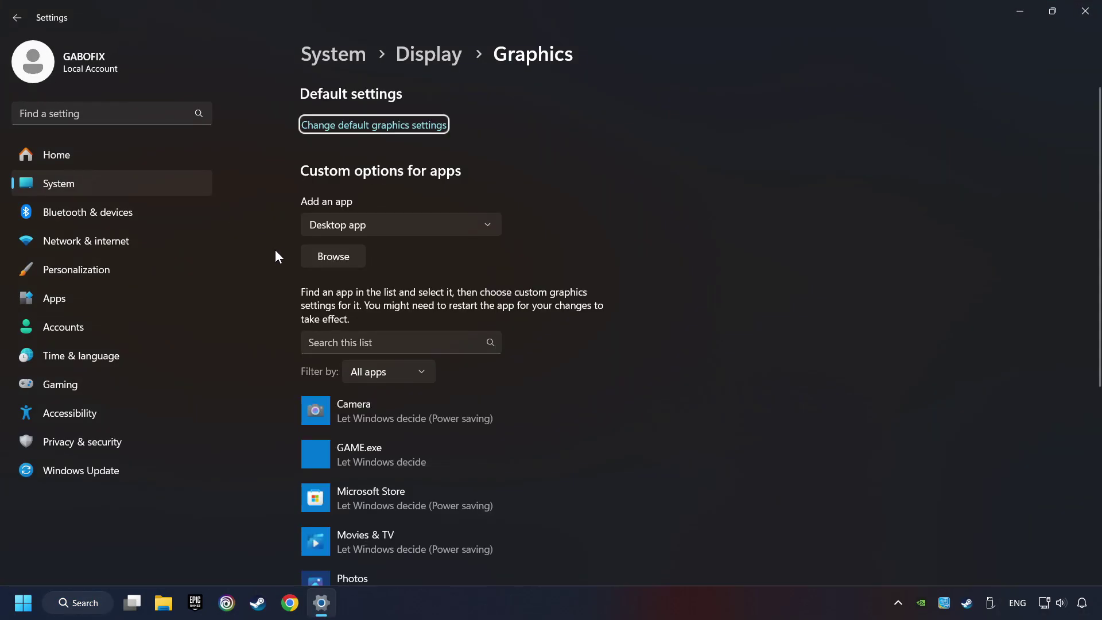
- Find GAME.exe in the custom graphics app list and expand its entry, without adding a new app
{"action": "scroll", "coordinate": [271, 253], "scroll_direction": "down", "scroll_amount": 5}
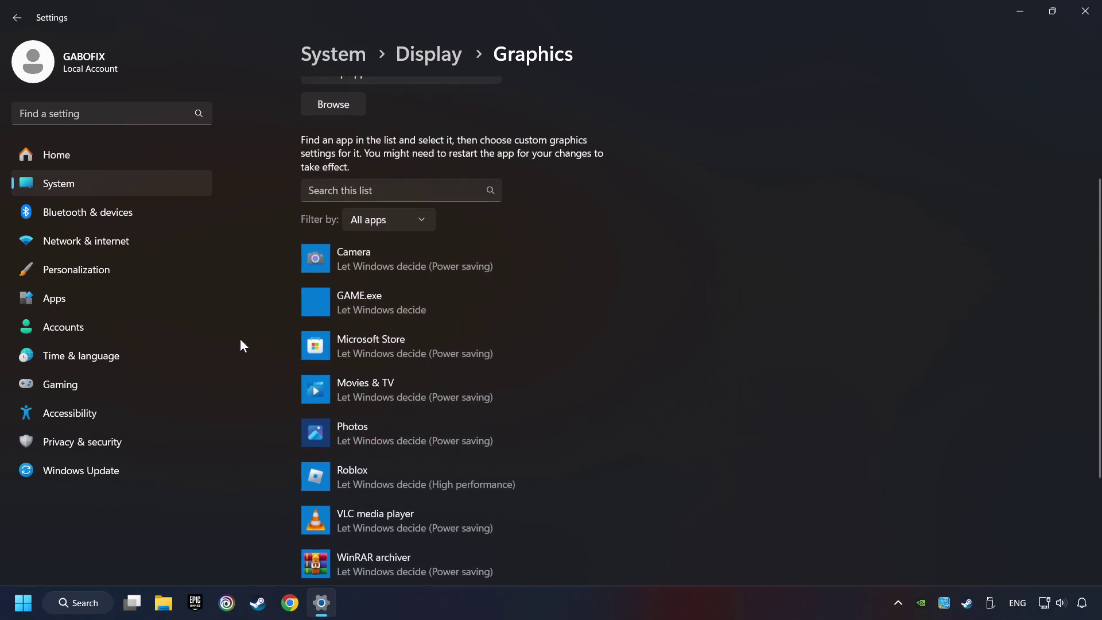
{"action": "scroll", "coordinate": [255, 313], "scroll_direction": "up", "scroll_amount": 5}
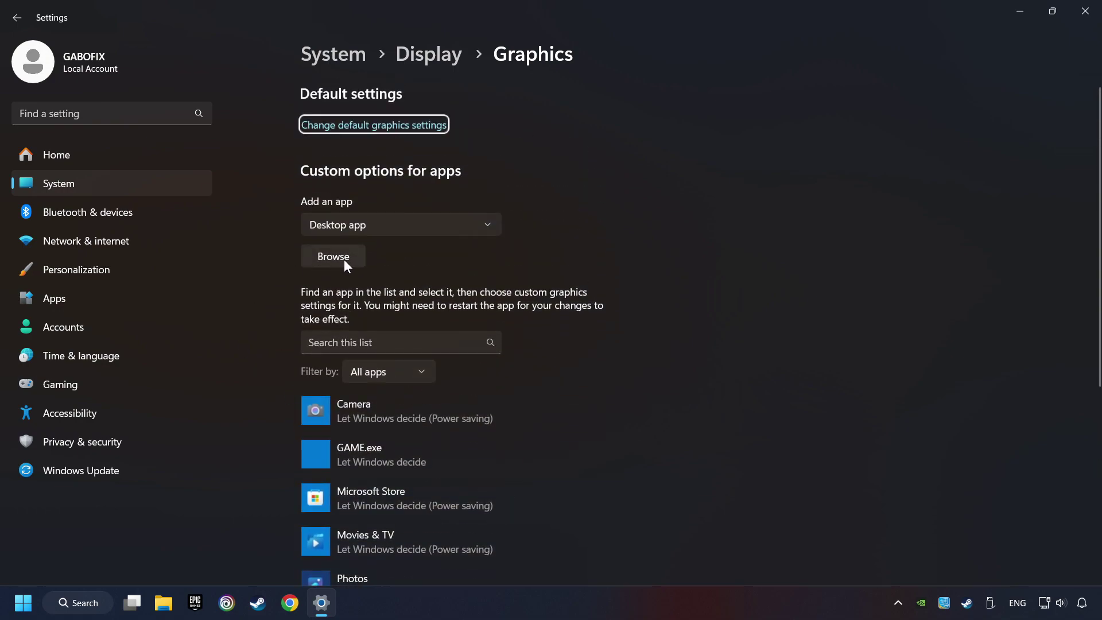
{"action": "left_click", "coordinate": [344, 259]}
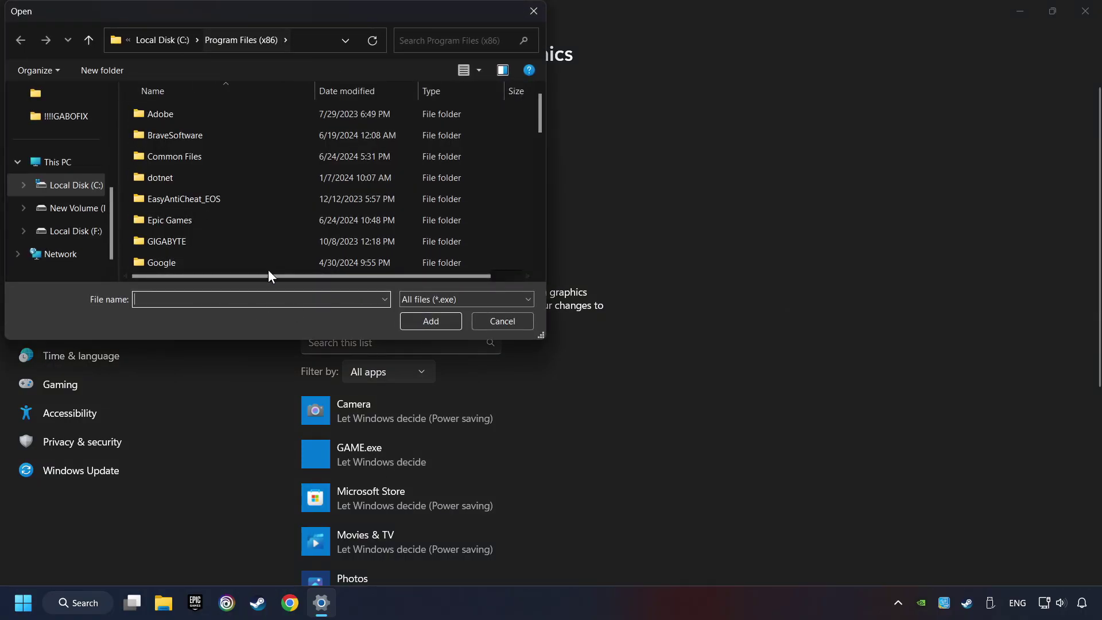
{"action": "left_click", "coordinate": [533, 14]}
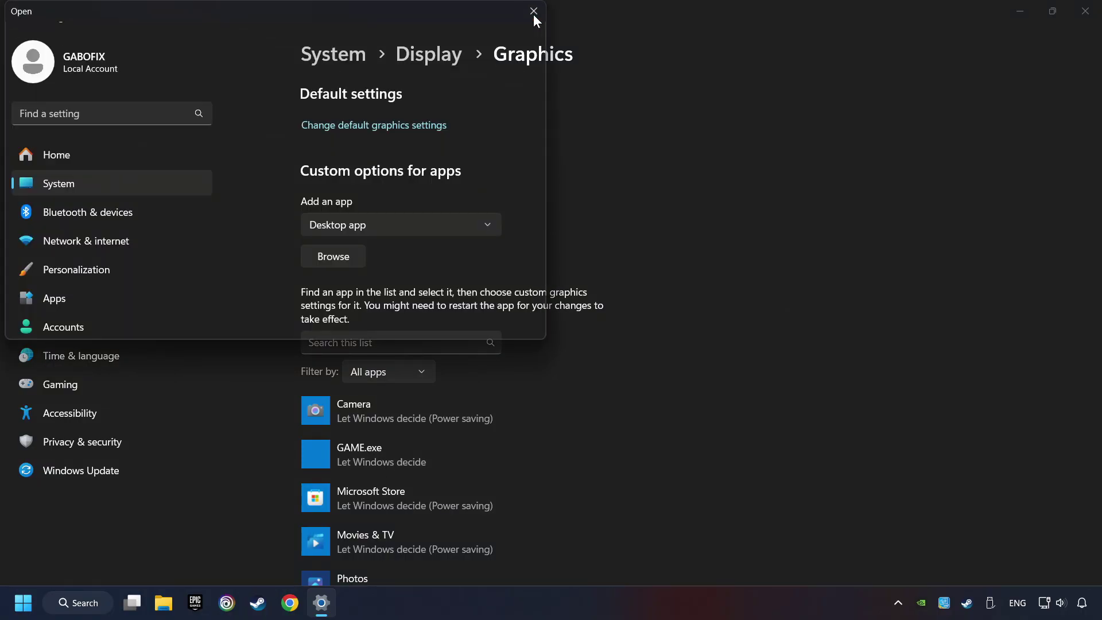
{"action": "scroll", "coordinate": [244, 277], "scroll_direction": "down", "scroll_amount": 5}
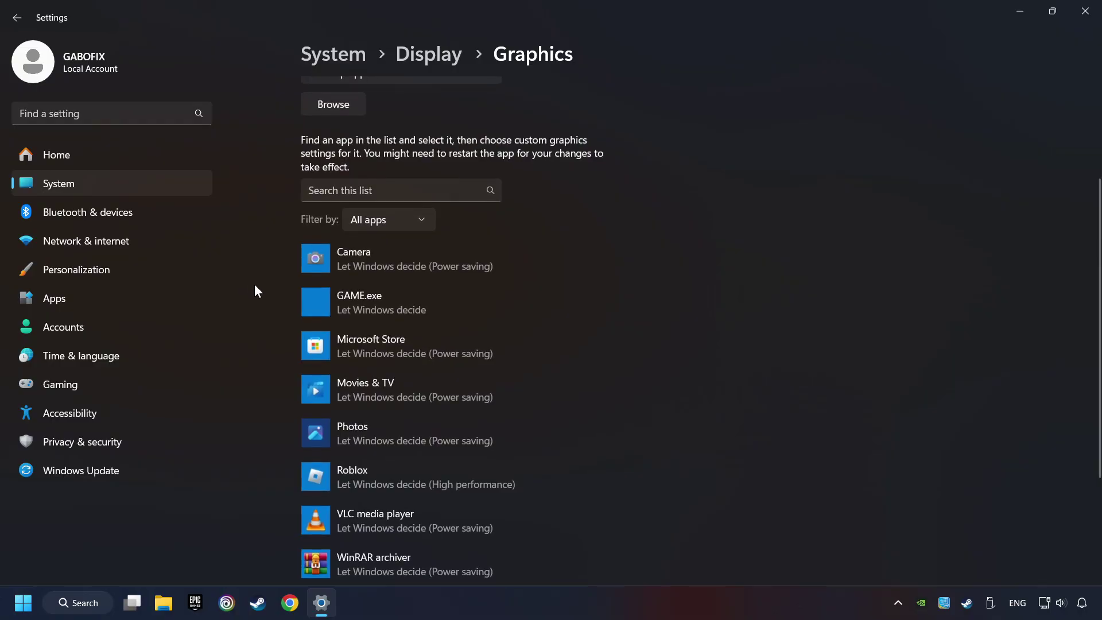
{"action": "left_click", "coordinate": [359, 298]}
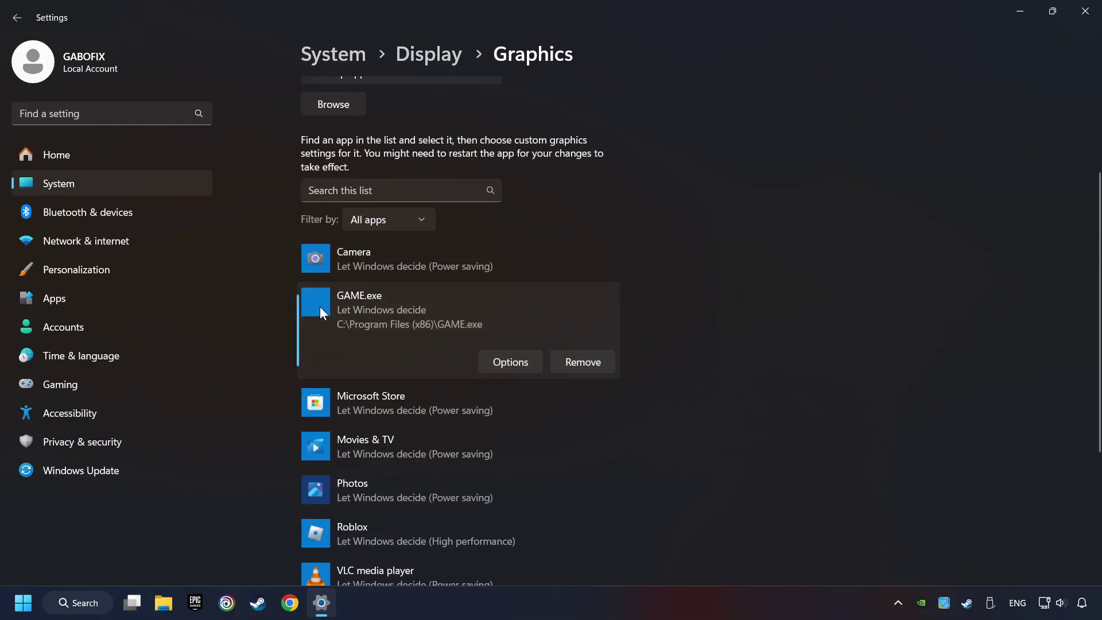
- Save GAME.exe's graphics preference as High performance (GeForce GTX 1050 Ti) and close Settings
{"action": "left_click", "coordinate": [511, 362]}
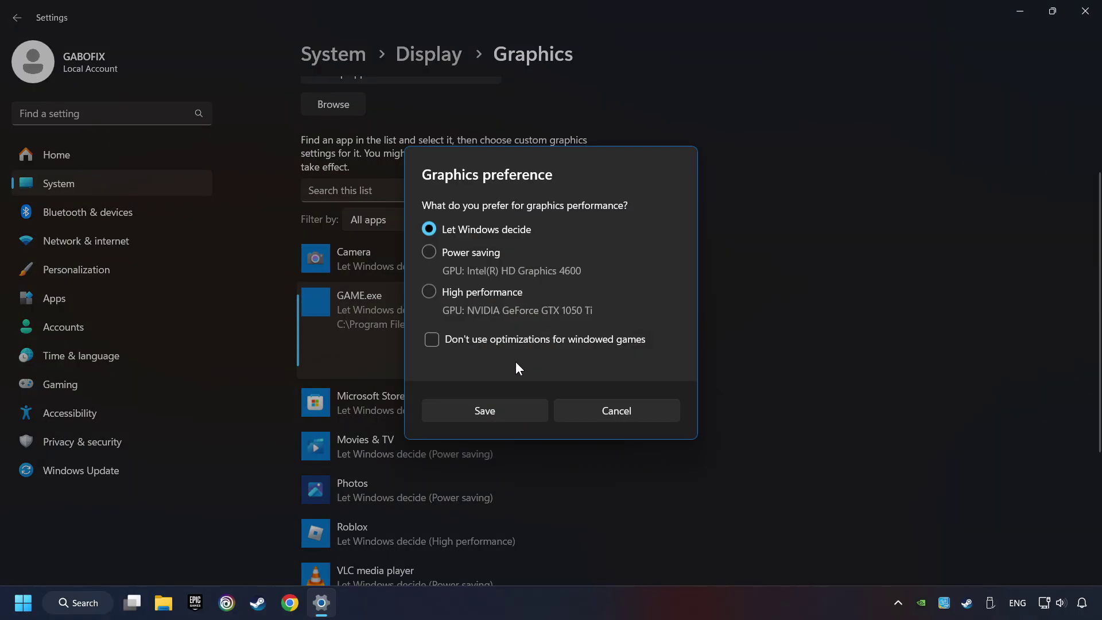
{"action": "left_click", "coordinate": [428, 292]}
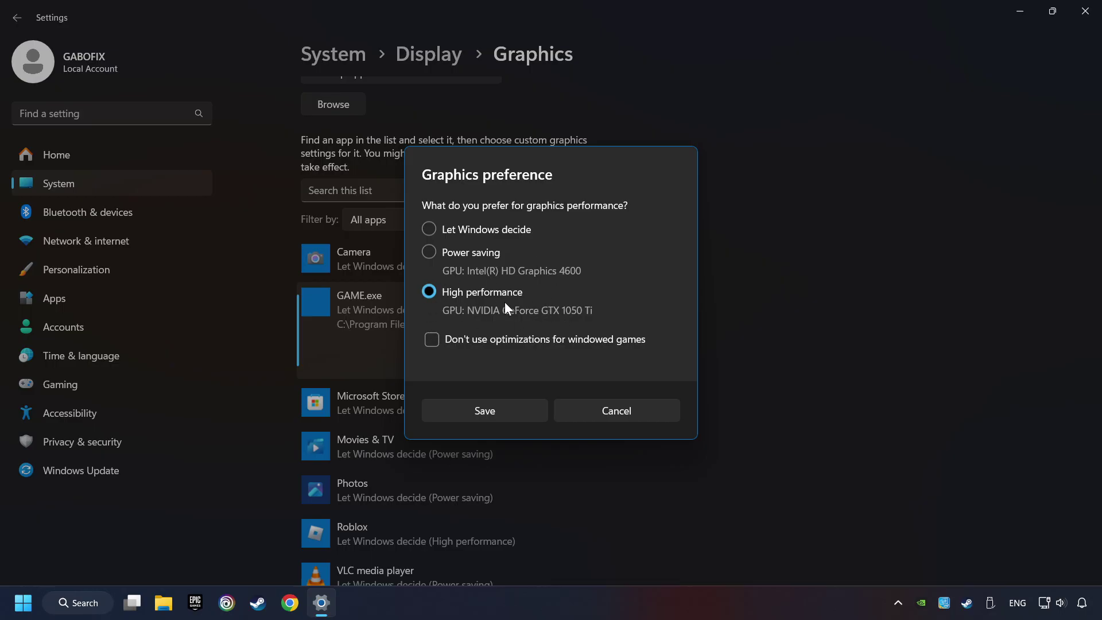
{"action": "left_click", "coordinate": [495, 412]}
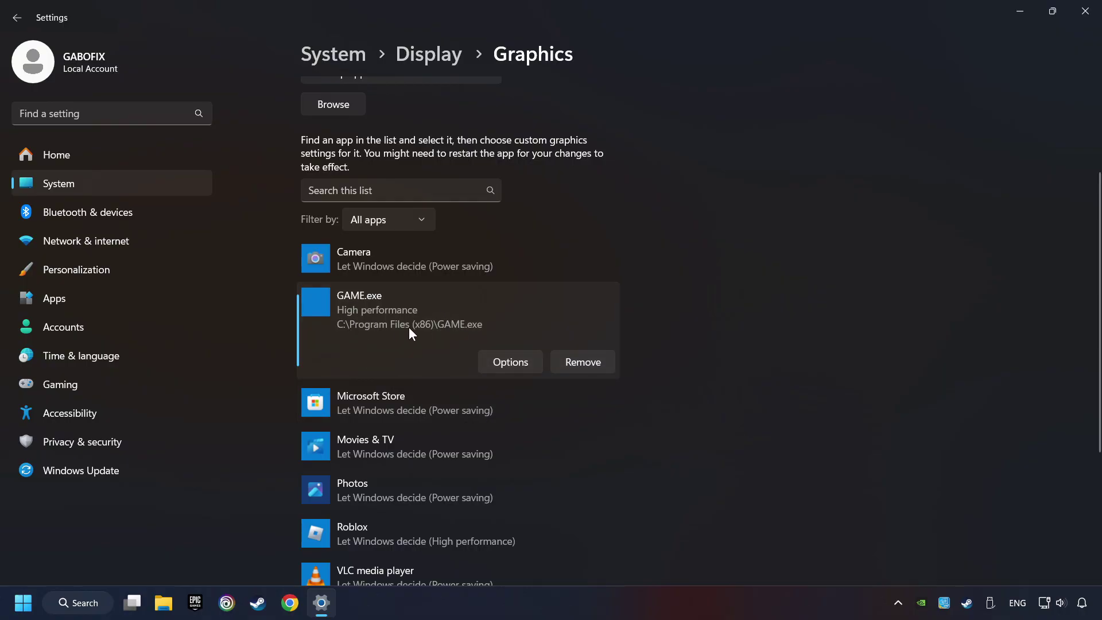
{"action": "left_click", "coordinate": [1086, 17]}
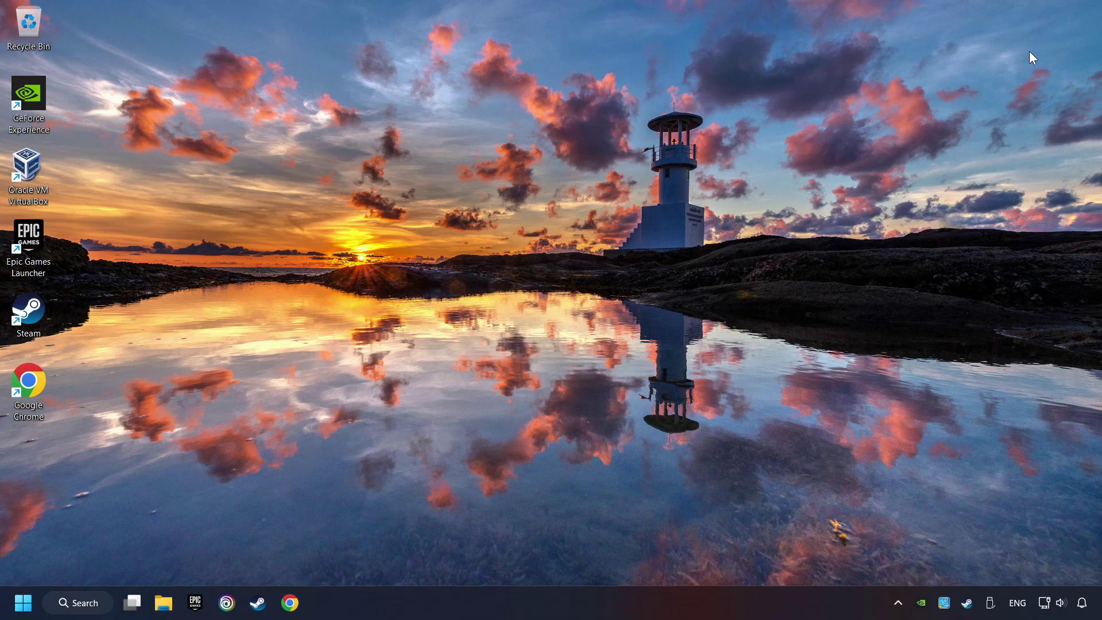
- Verify GAME's files in its Steam Installed Files properties, then browse to D:\SteamLibrary\steamapps\common
{"action": "left_click", "coordinate": [259, 608]}
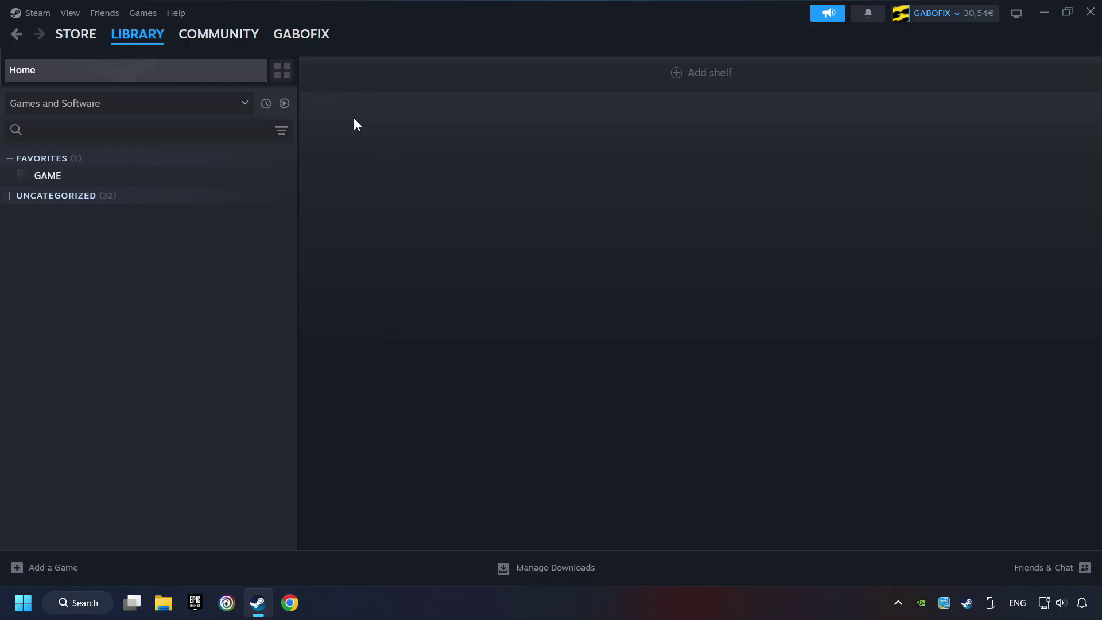
{"action": "right_click", "coordinate": [244, 183]}
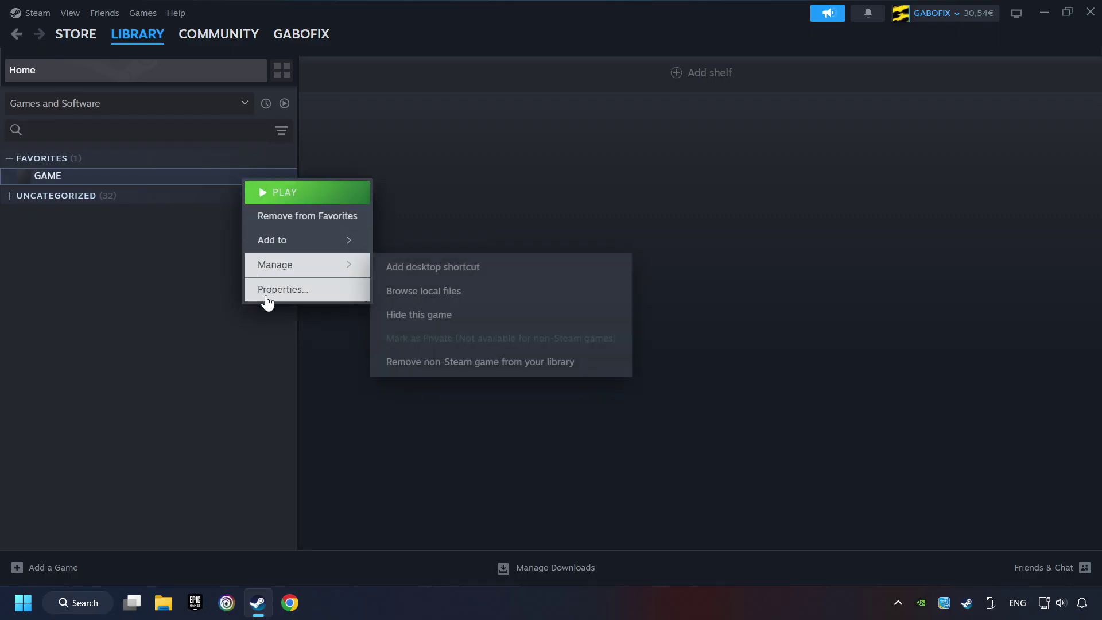
{"action": "left_click", "coordinate": [339, 294]}
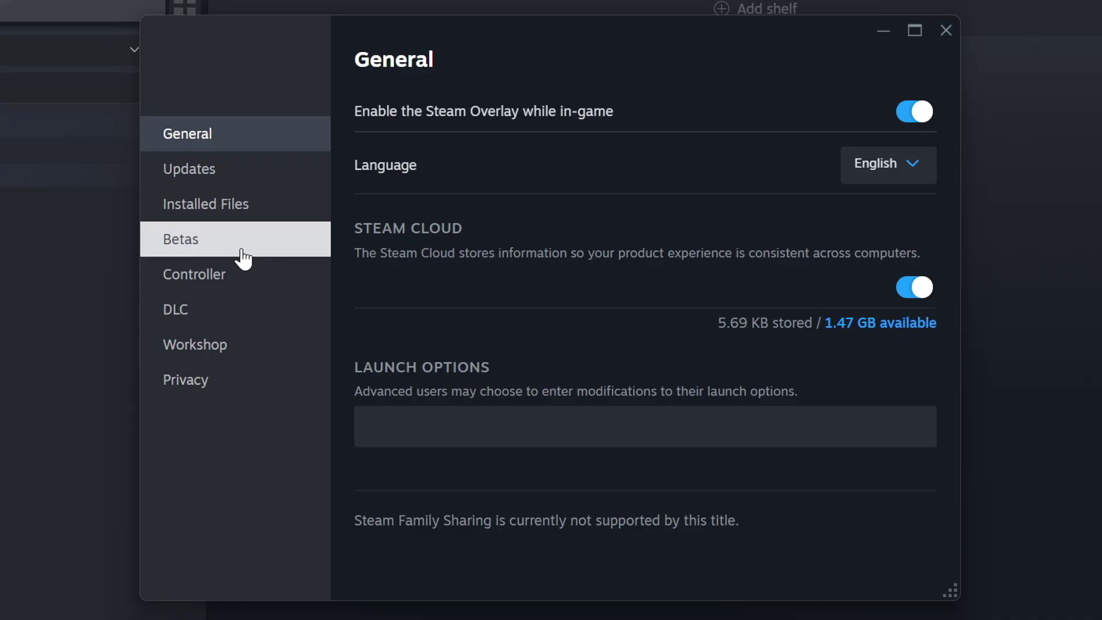
{"action": "left_click", "coordinate": [256, 215]}
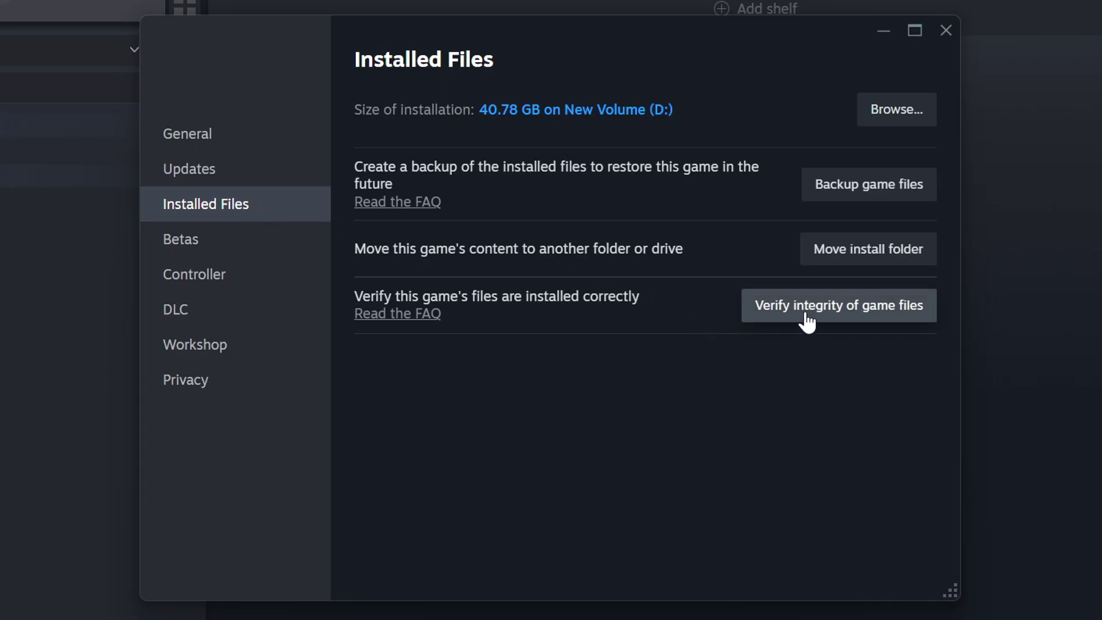
{"action": "left_click", "coordinate": [859, 317]}
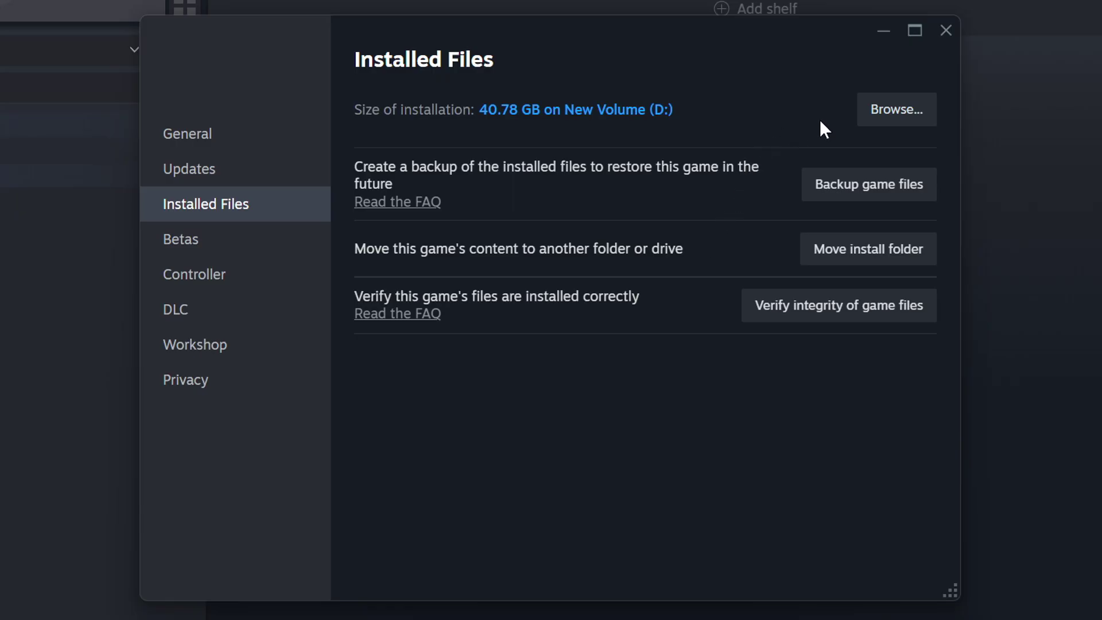
{"action": "left_click", "coordinate": [904, 118]}
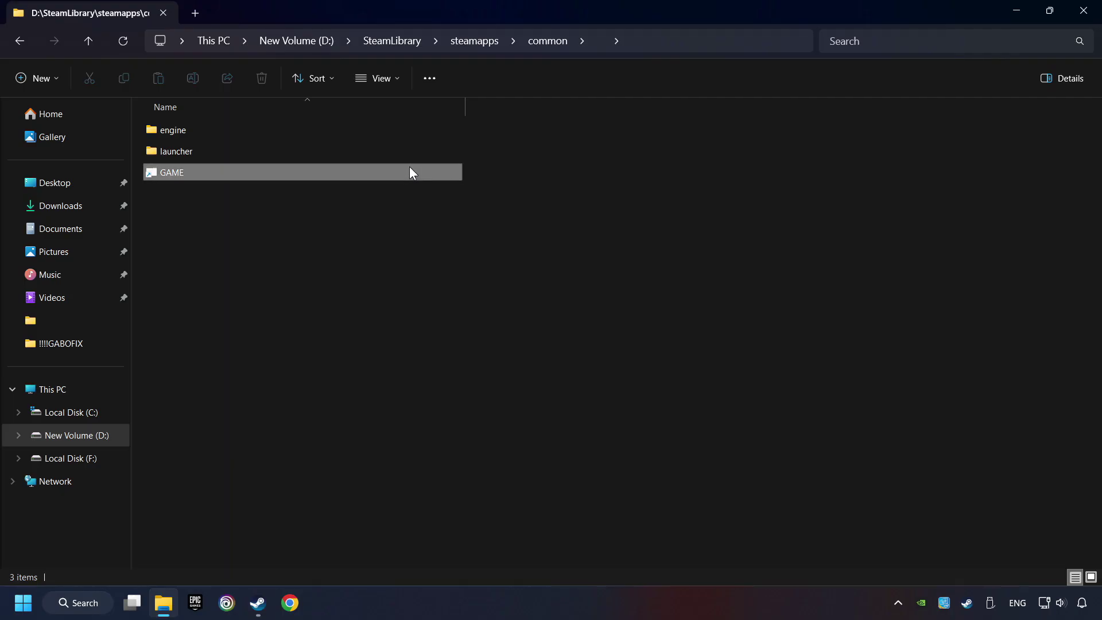
- Set GAME to Windows 8 compatibility mode, run as administrator, fullscreen optimizations disabled, and apply
{"action": "left_click", "coordinate": [396, 170]}
{"action": "right_click", "coordinate": [351, 169]}
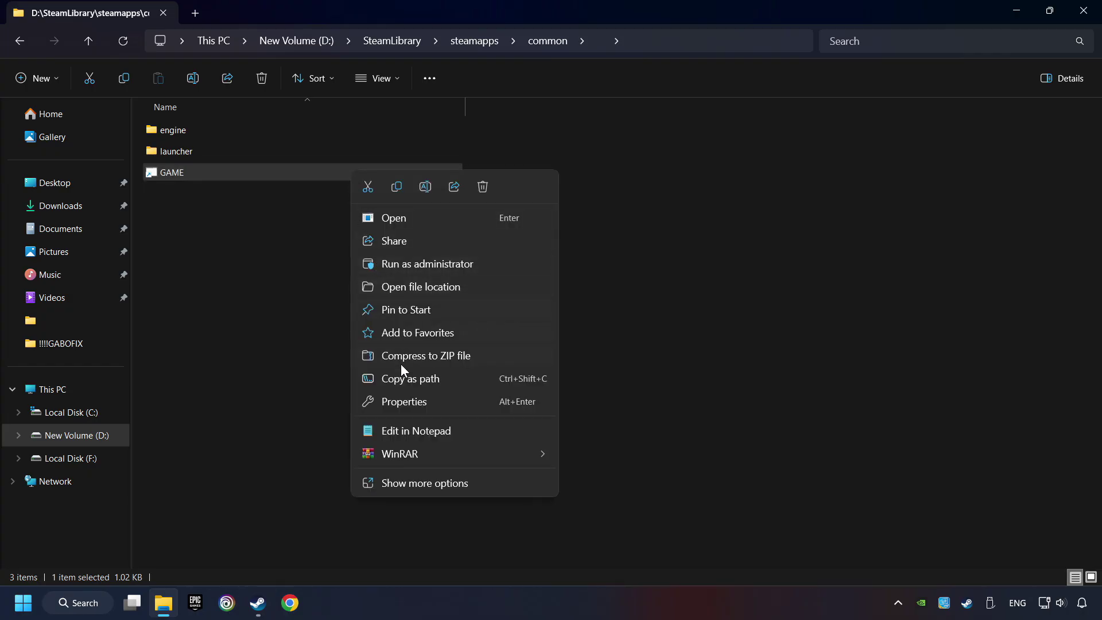
{"action": "left_click", "coordinate": [371, 402]}
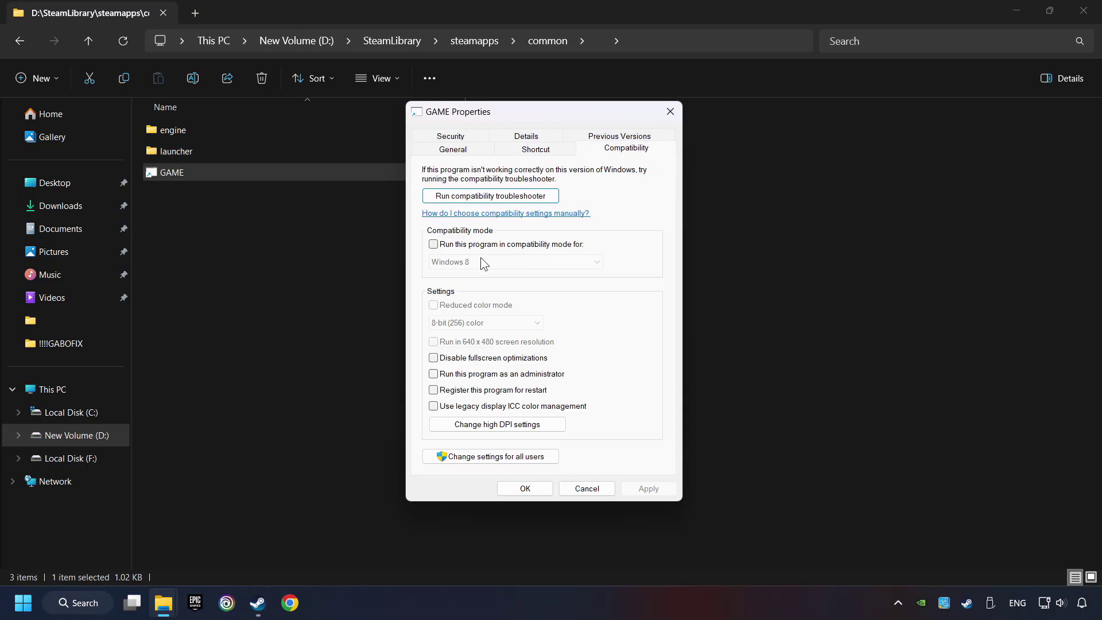
{"action": "left_click", "coordinate": [524, 246]}
{"action": "left_click", "coordinate": [521, 261]}
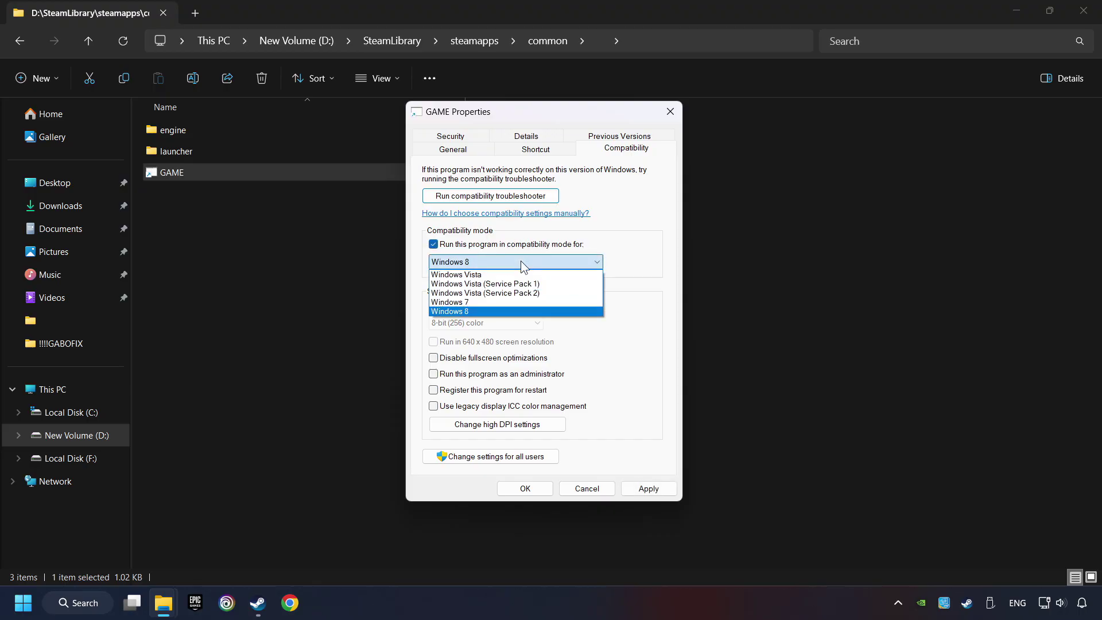
{"action": "left_click", "coordinate": [486, 311]}
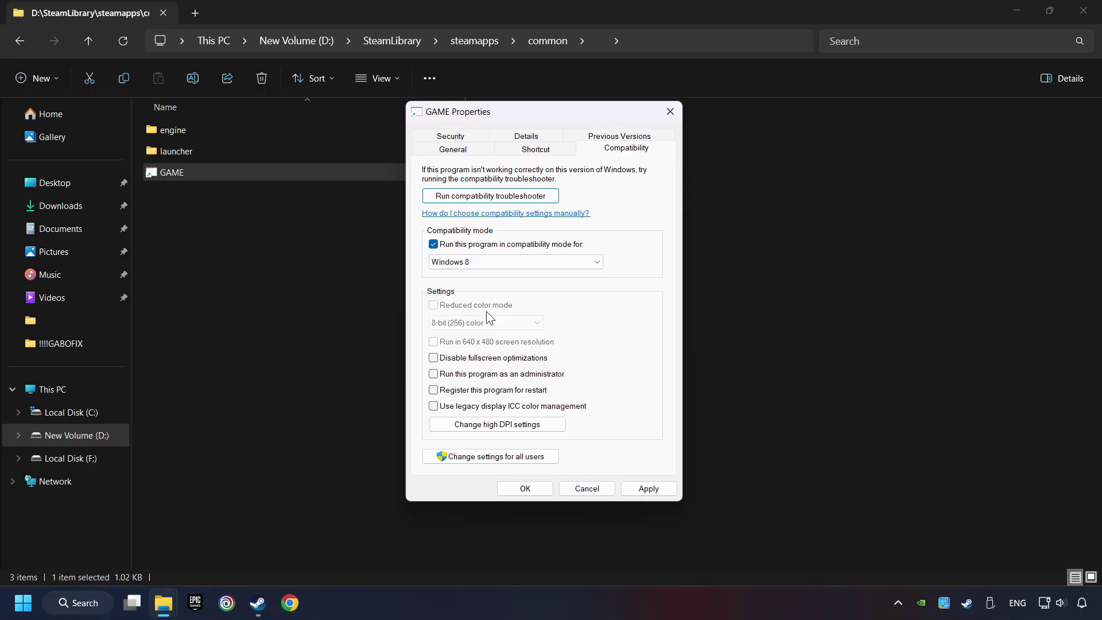
{"action": "left_click", "coordinate": [433, 358]}
{"action": "left_click", "coordinate": [434, 374]}
{"action": "left_click", "coordinate": [660, 490]}
{"action": "left_click", "coordinate": [533, 493]}
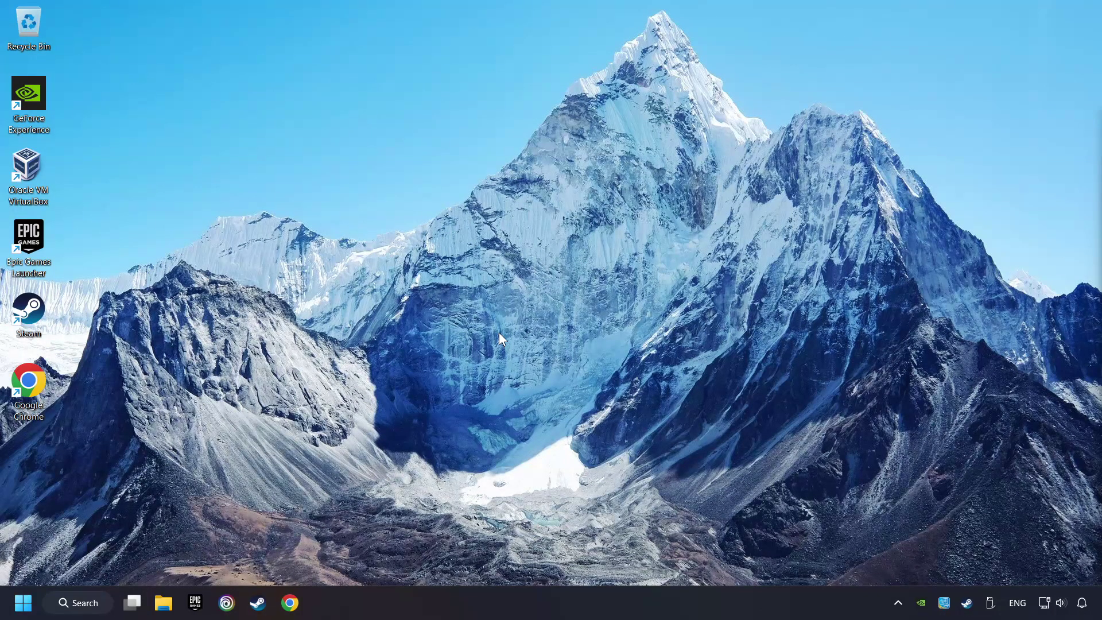
- Open Chrome and load the DirectX download page (microsoft.com/en-US/download/details.aspx?id=35)
{"action": "left_click", "coordinate": [290, 602]}
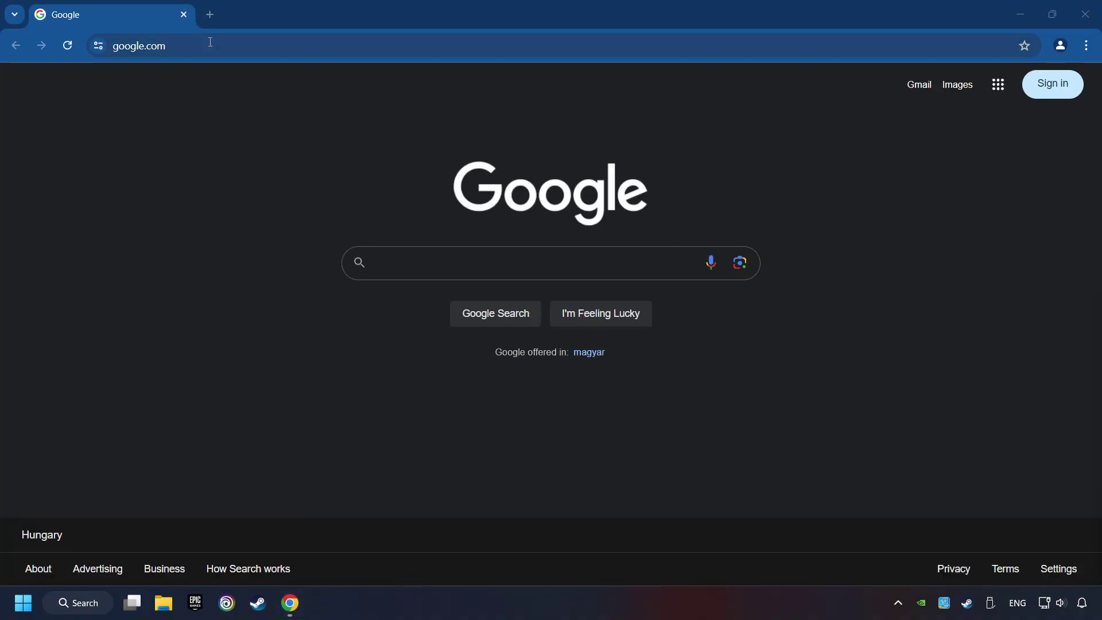
{"action": "left_click", "coordinate": [809, 248]}
{"action": "key", "text": "ctrl+l"}
{"action": "type", "text": "https://www.microsoft.com/en-US/download/details.aspx?id=35"}
{"action": "key", "text": "Return"}
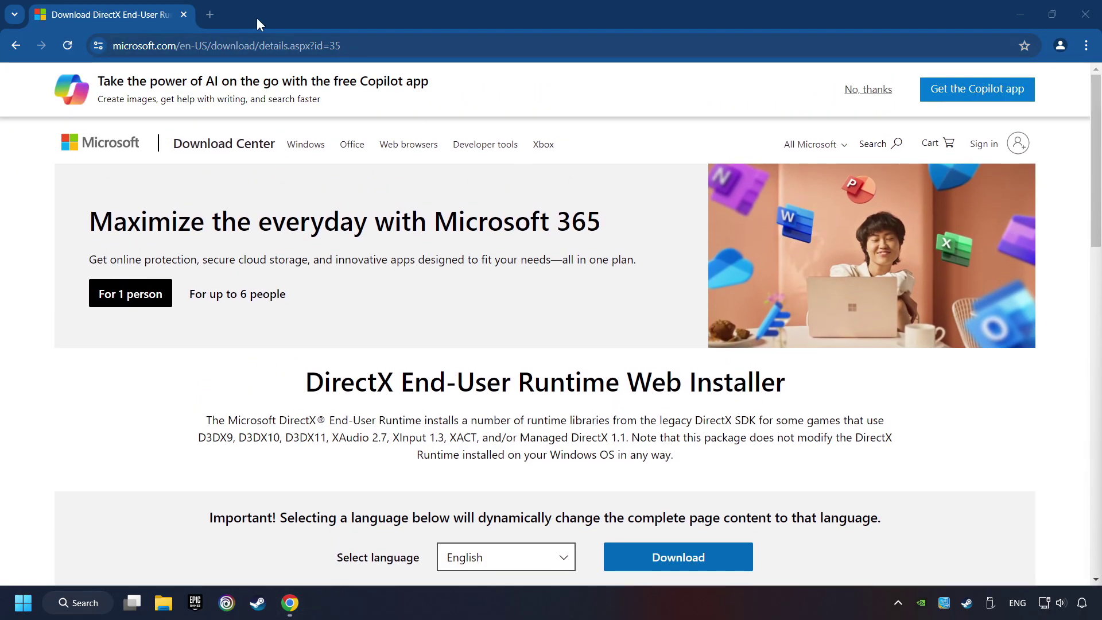
- Load the Visual C++ Redistributable downloads page in a new tab
{"action": "left_click", "coordinate": [210, 14]}
{"action": "type", "text": "https://learn.microsoft.com/en-us/cpp/windows/latest-supported-vc-redist?view=msvc-160"}
{"action": "key", "text": "Return"}
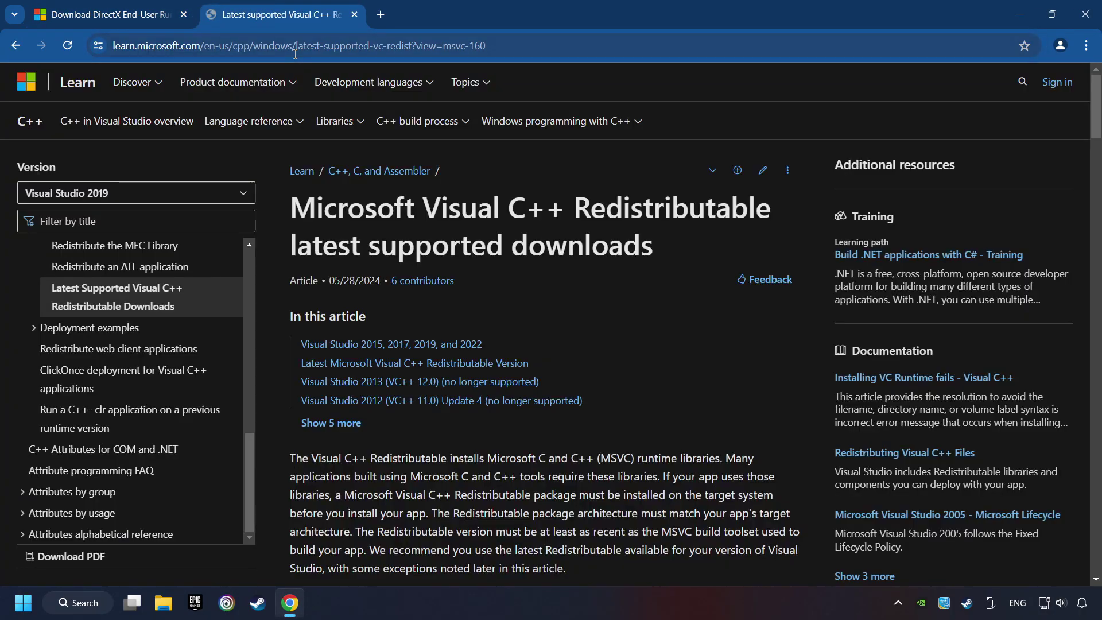
- Back on the DirectX tab, download the End-User Runtime Web Installer dxwebsetup.exe
{"action": "key", "text": "ctrl+shift+Tab"}
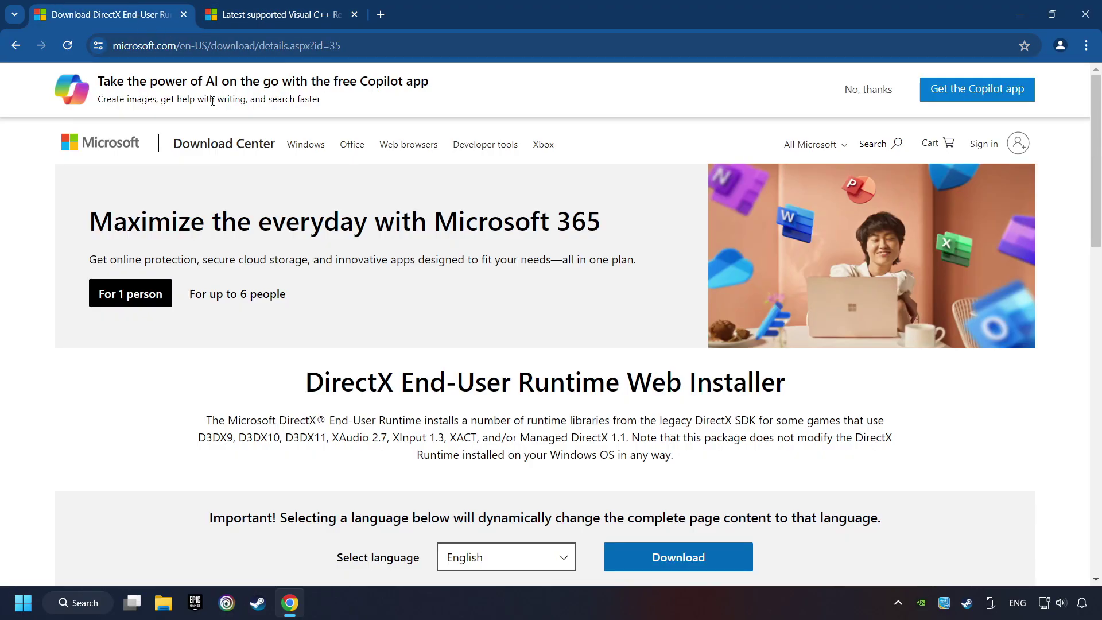
{"action": "scroll", "coordinate": [329, 298], "scroll_direction": "down", "scroll_amount": 1}
{"action": "scroll", "coordinate": [330, 300], "scroll_direction": "down", "scroll_amount": 1}
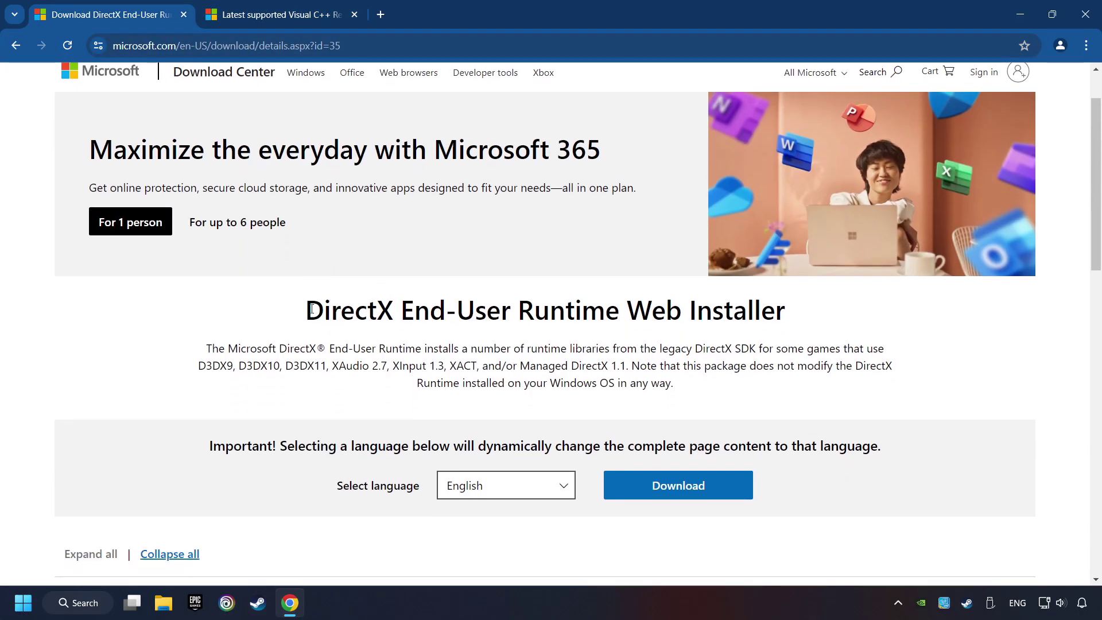
{"action": "scroll", "coordinate": [311, 308], "scroll_direction": "down", "scroll_amount": 1}
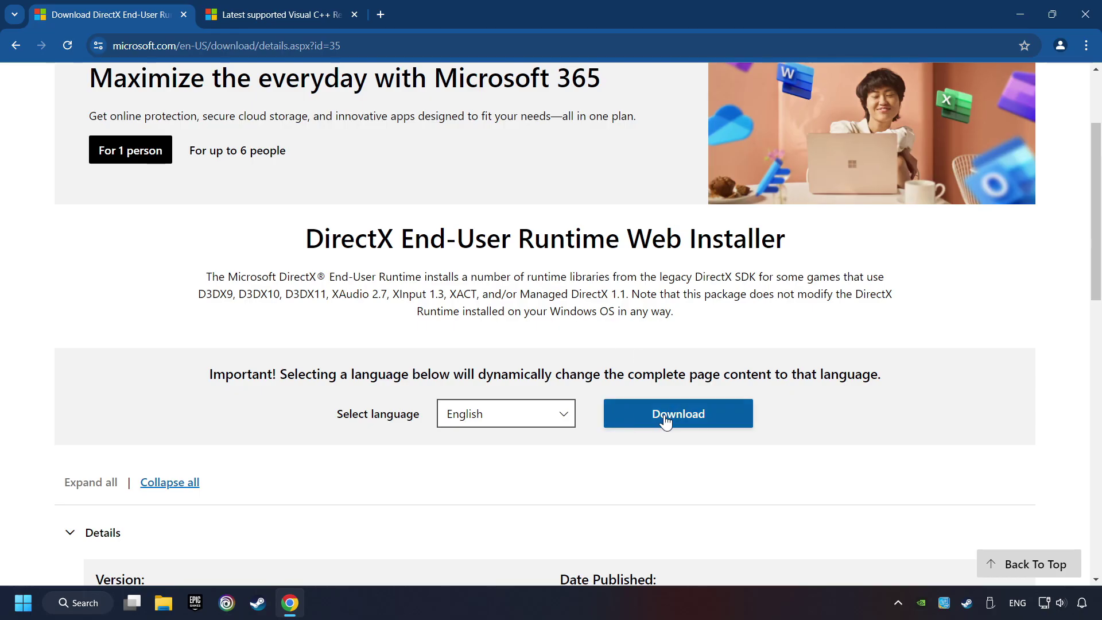
{"action": "left_click", "coordinate": [686, 421]}
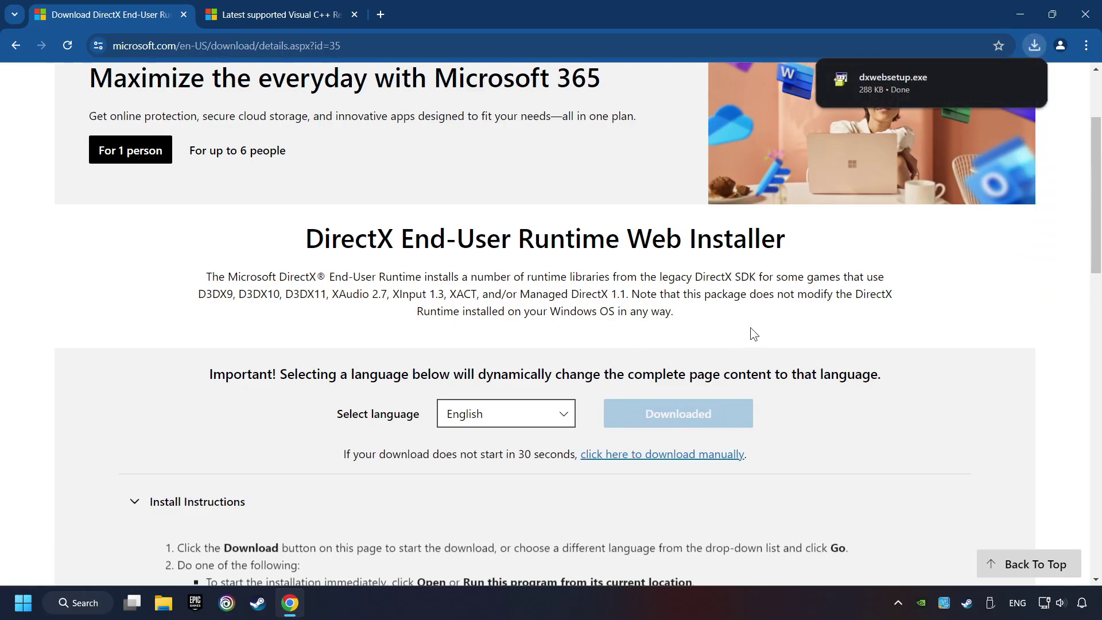
- Run dxwebsetup.exe, accept the license, decline the Bing Bar, and finish the DirectX setup
{"action": "left_click", "coordinate": [940, 82]}
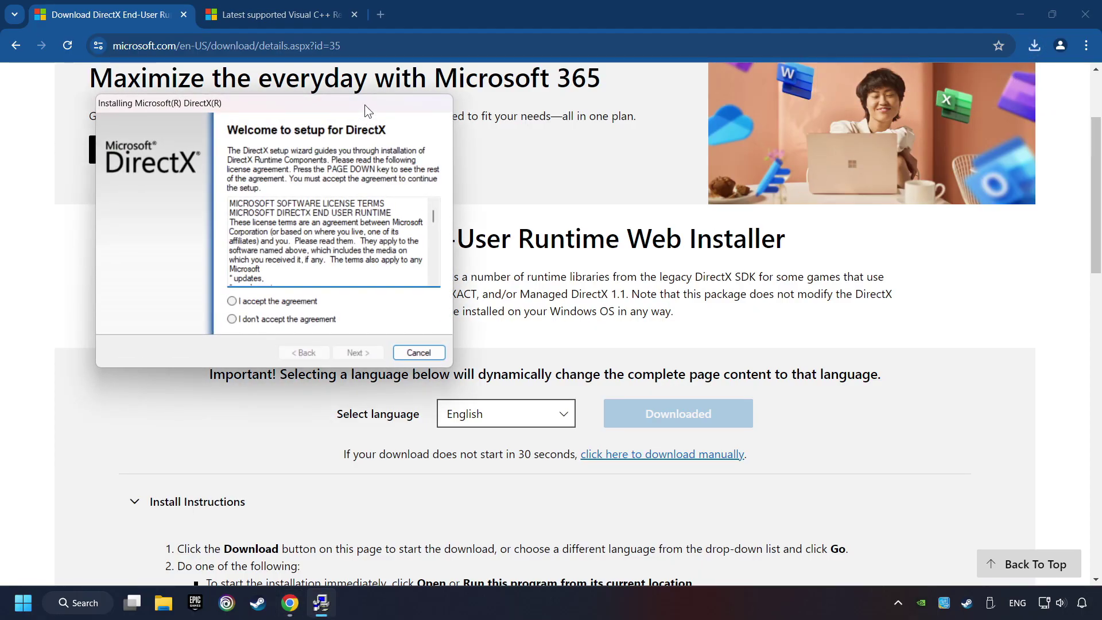
{"action": "left_click_drag", "start_coordinate": [364, 104], "coordinate": [637, 185]}
{"action": "left_click_drag", "start_coordinate": [703, 286], "coordinate": [559, 387]}
{"action": "left_click", "coordinate": [571, 383]}
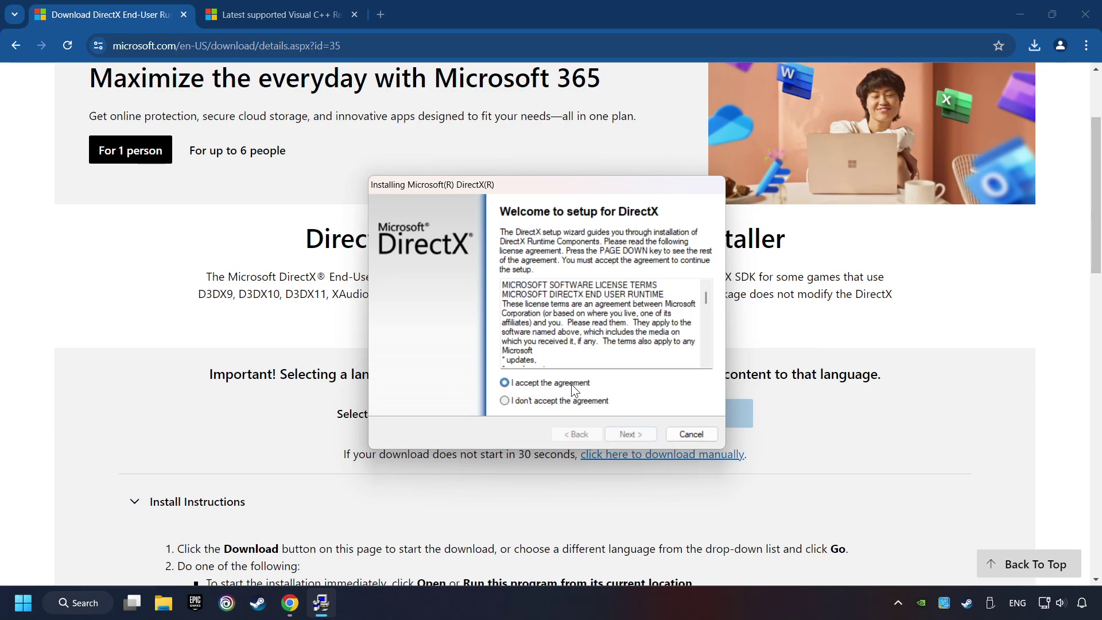
{"action": "left_click", "coordinate": [632, 435]}
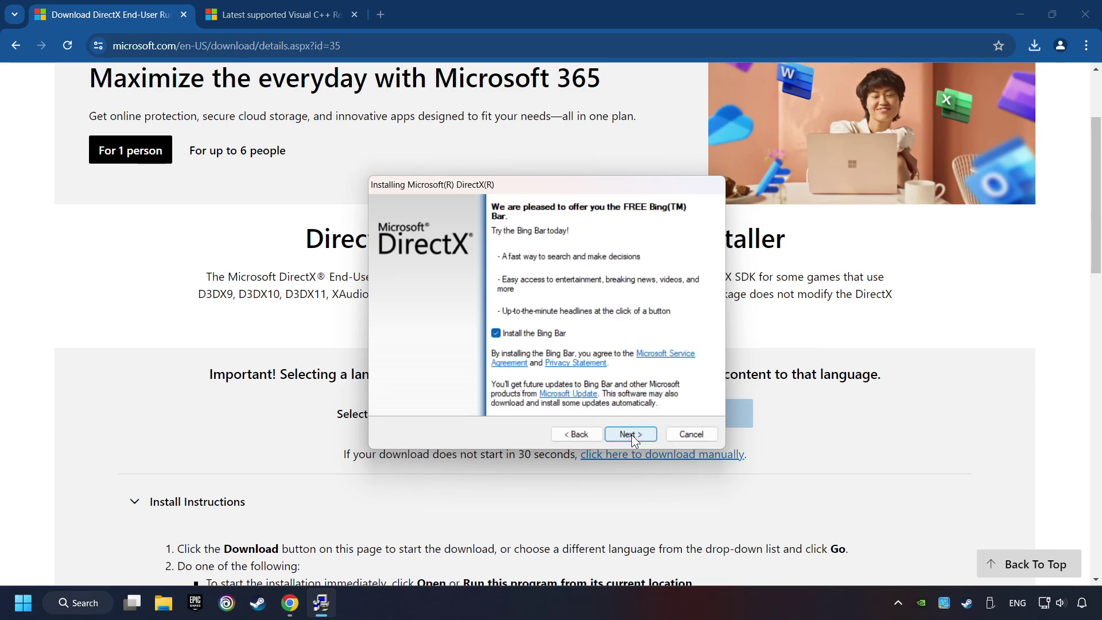
{"action": "left_click", "coordinate": [496, 333]}
{"action": "left_click", "coordinate": [632, 434]}
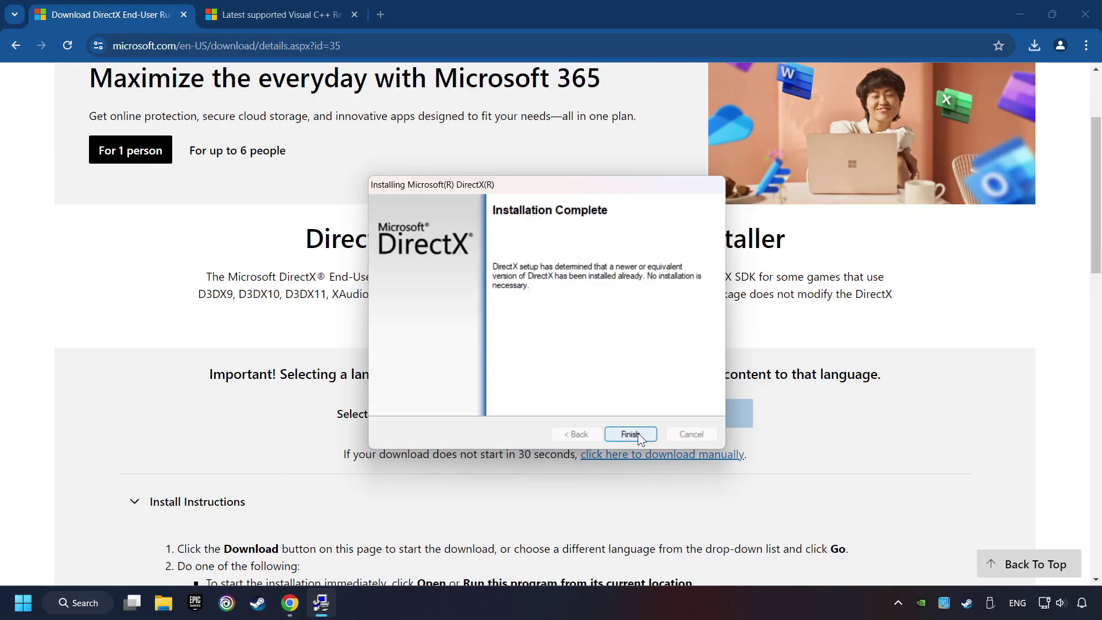
{"action": "left_click", "coordinate": [629, 434]}
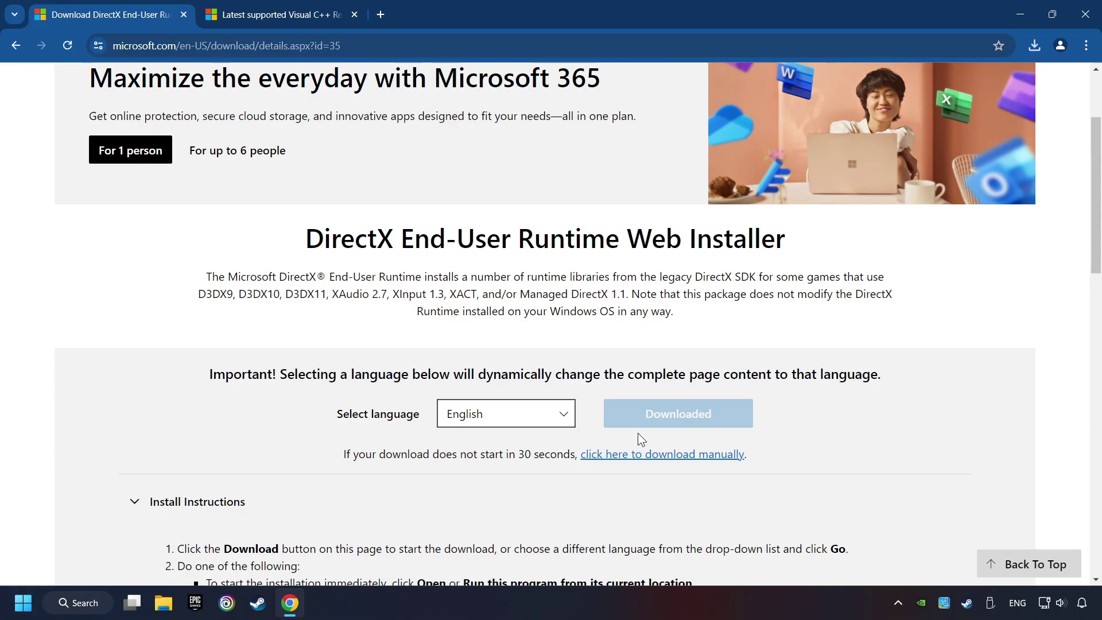
- On the Visual C++ tab, download the x86 and x64 redistributable installers
{"action": "left_click", "coordinate": [265, 16]}
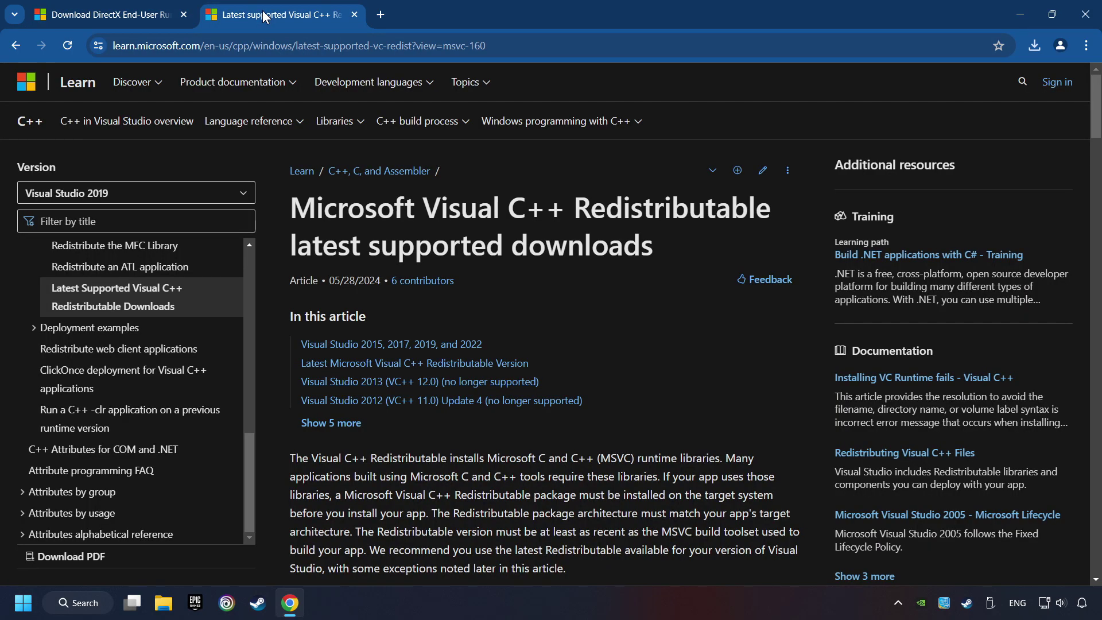
{"action": "scroll", "coordinate": [1080, 122], "scroll_direction": "down", "scroll_amount": 15}
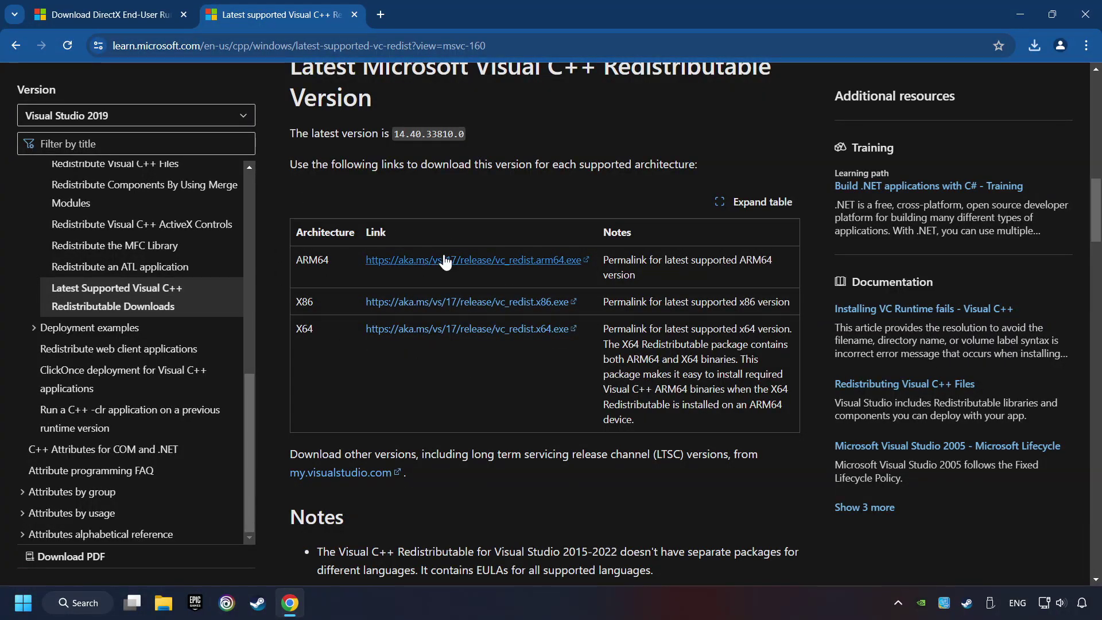
{"action": "left_click", "coordinate": [443, 309]}
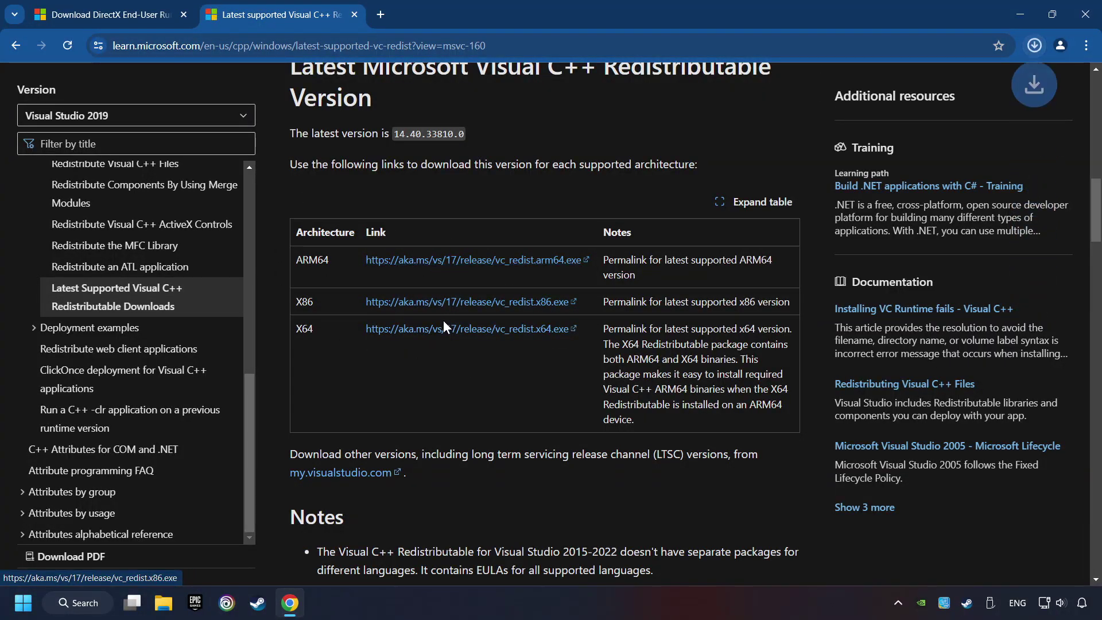
{"action": "left_click", "coordinate": [442, 328]}
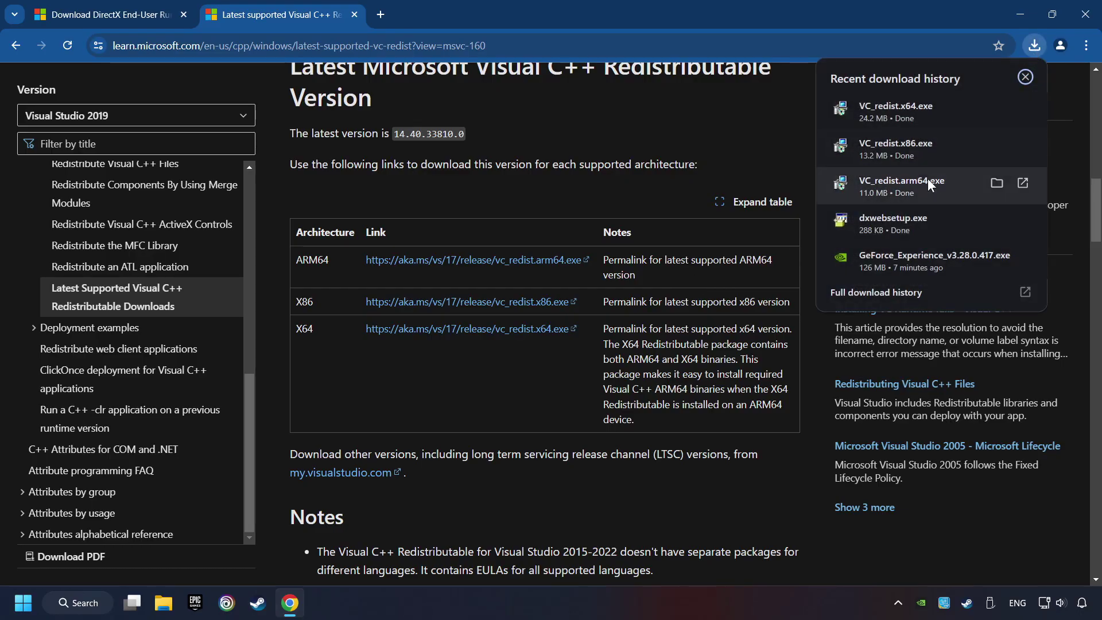
- Run VC_redist.arm64.exe, agree to the license terms and start the install
{"action": "left_click", "coordinate": [923, 179]}
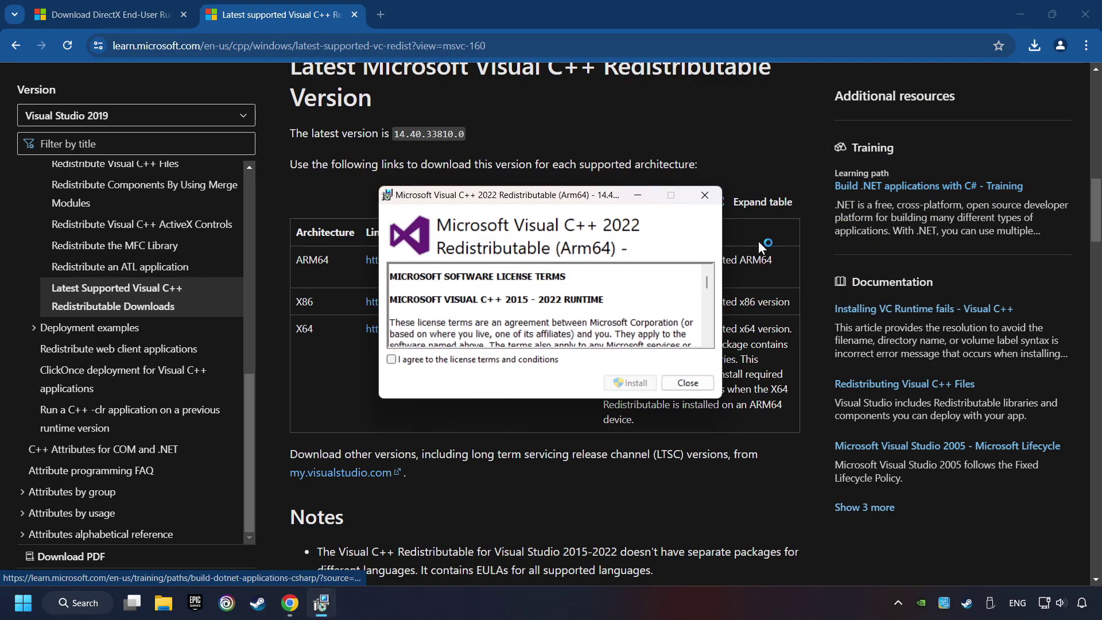
{"action": "scroll", "coordinate": [697, 313], "scroll_direction": "down", "scroll_amount": 10}
{"action": "scroll", "coordinate": [696, 310], "scroll_direction": "down", "scroll_amount": 5}
{"action": "left_click", "coordinate": [471, 359]}
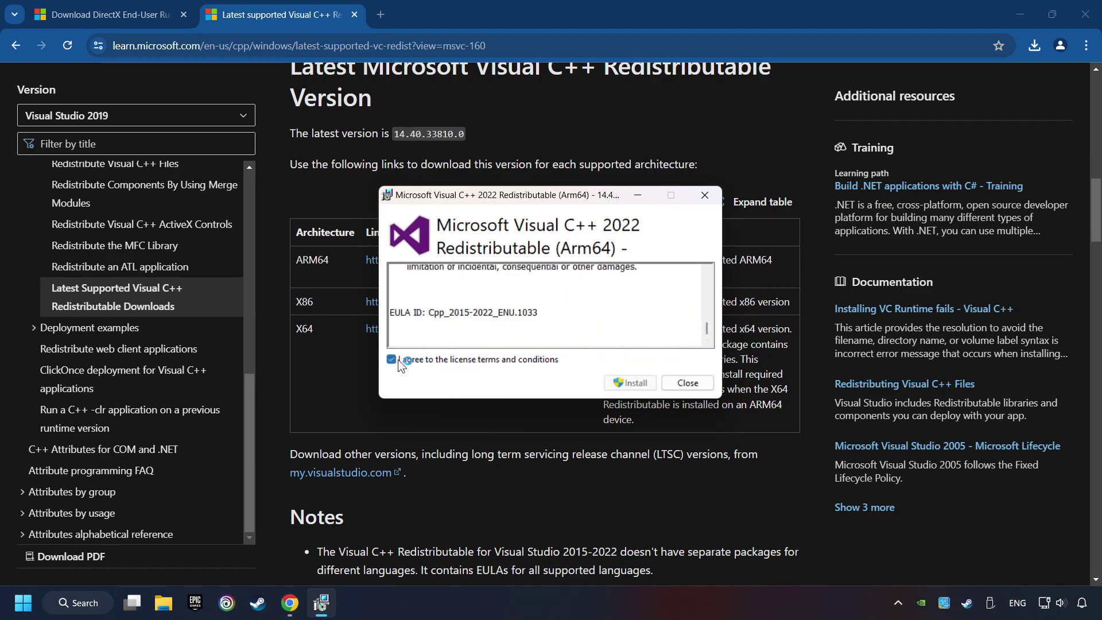
{"action": "left_click", "coordinate": [644, 383]}
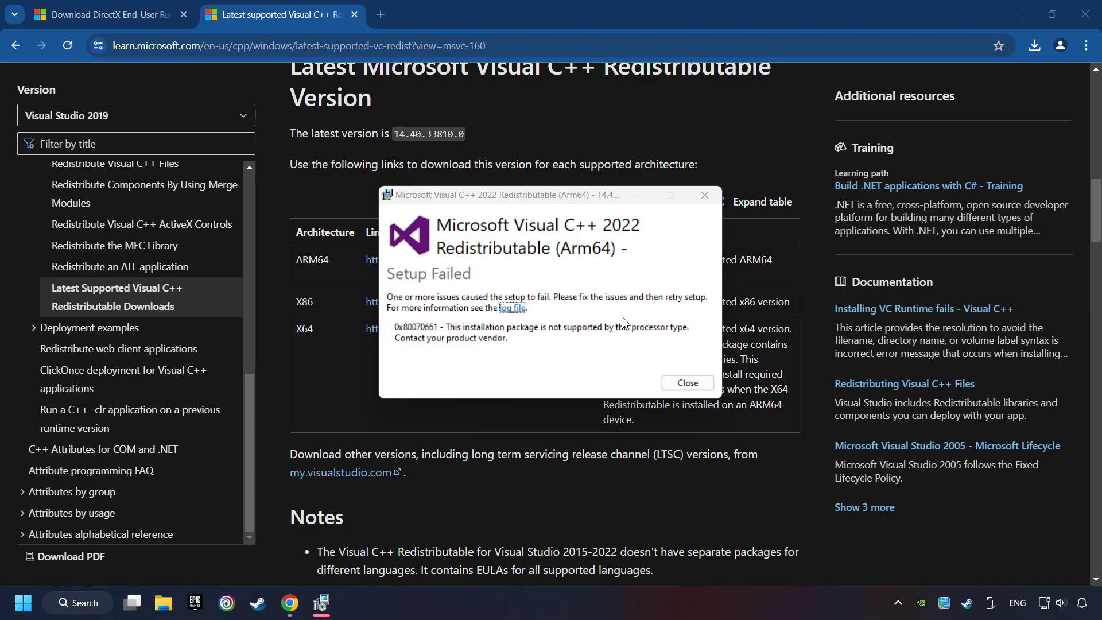
- Close the failed Arm64 setup, then install VC_redist.x86.exe and VC_redist.x64.exe from Downloads
{"action": "left_click", "coordinate": [685, 379]}
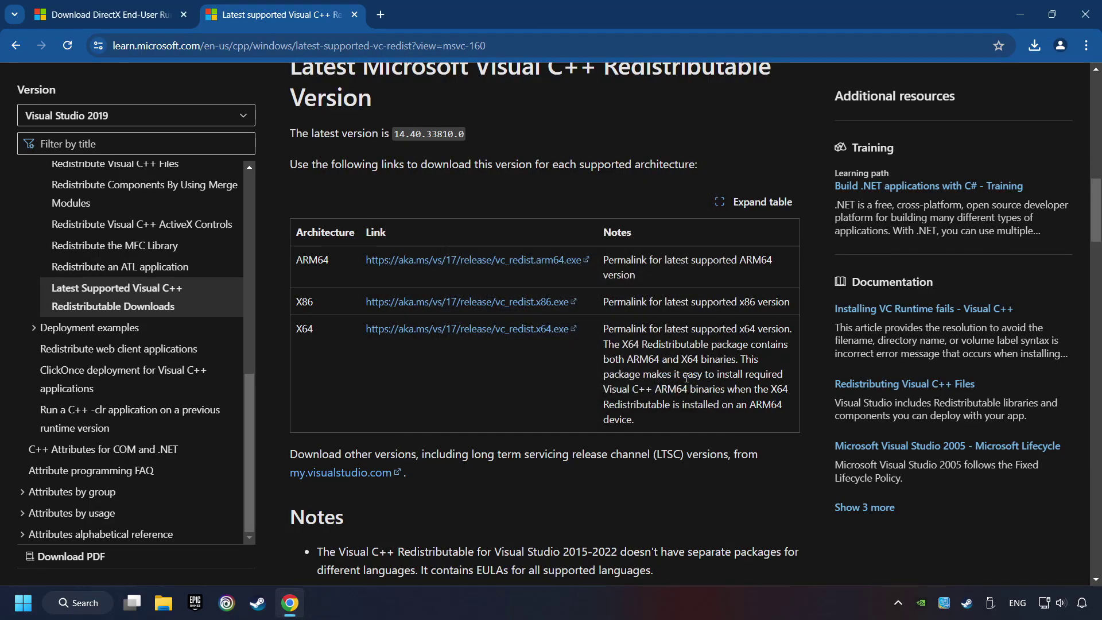
{"action": "left_click", "coordinate": [1034, 47]}
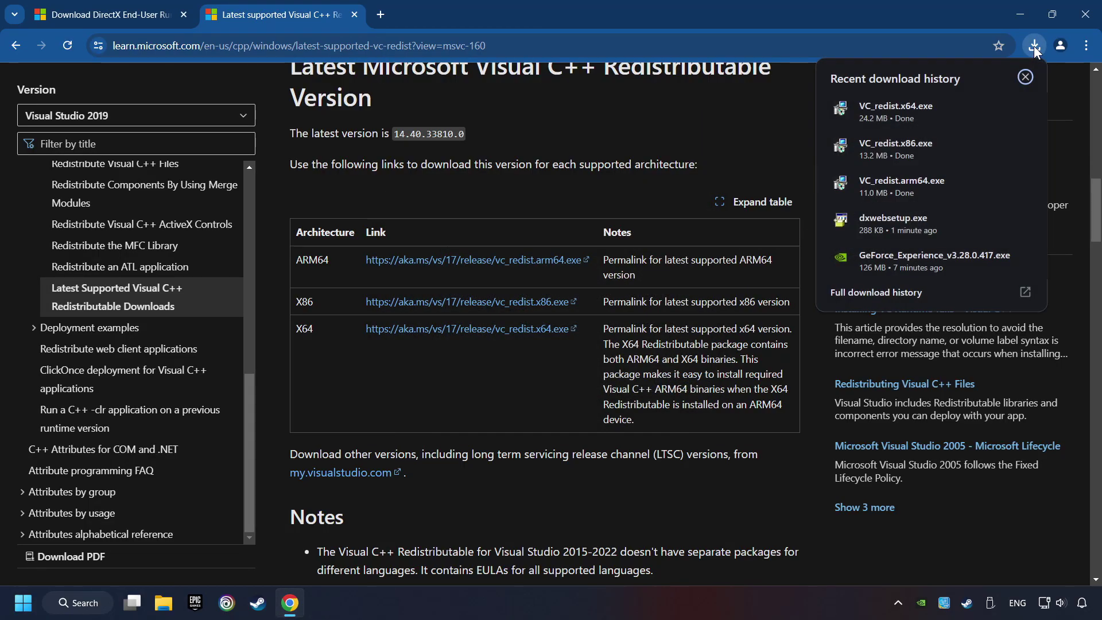
{"action": "left_click", "coordinate": [920, 140]}
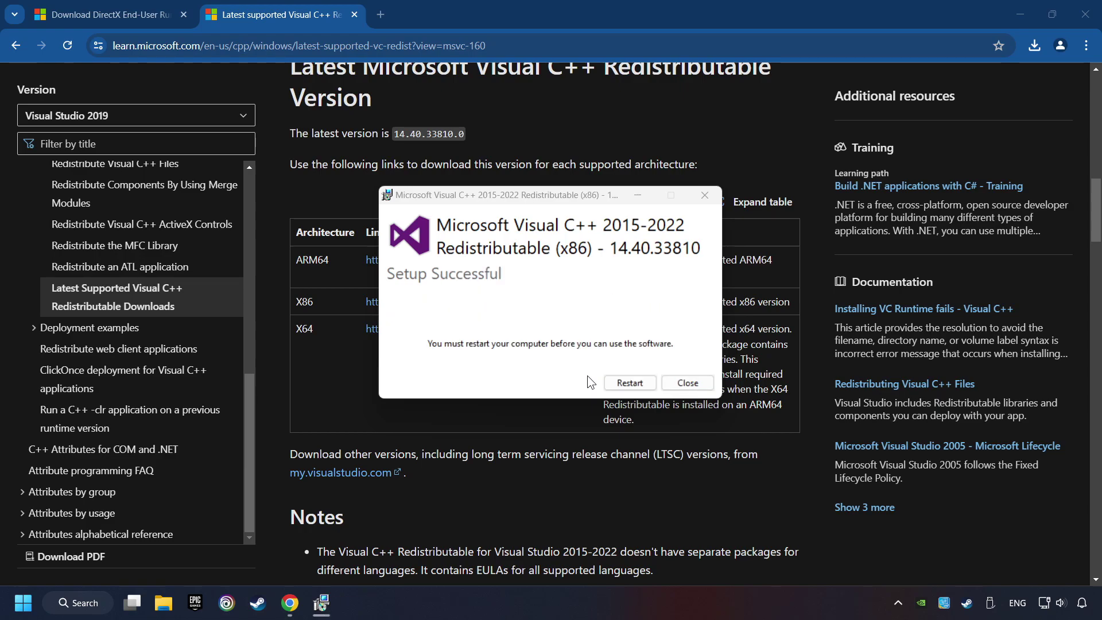
{"action": "left_click", "coordinate": [691, 383]}
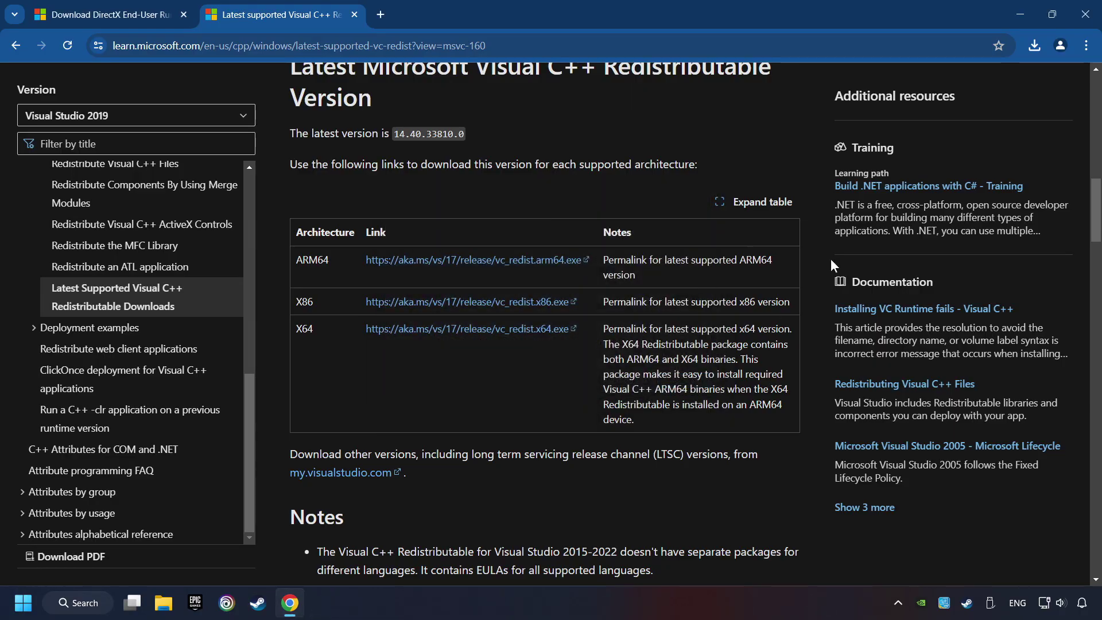
{"action": "left_click", "coordinate": [1034, 46]}
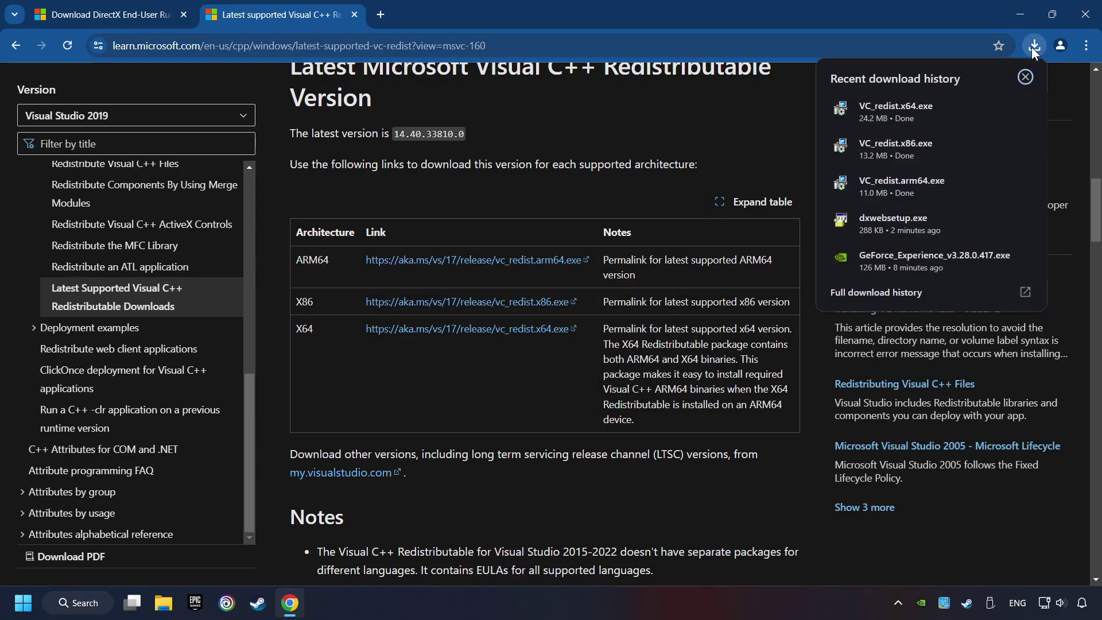
{"action": "left_click", "coordinate": [941, 105]}
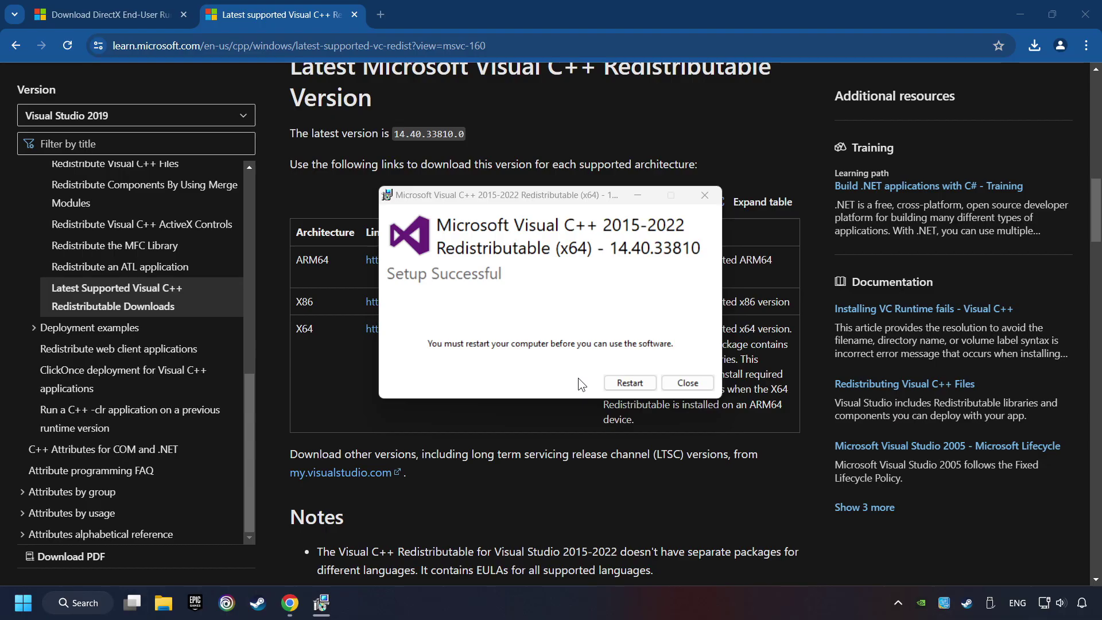
- Restart the PC, then check Windows Update confirms it's up to date and close Settings
{"action": "left_click", "coordinate": [630, 383]}
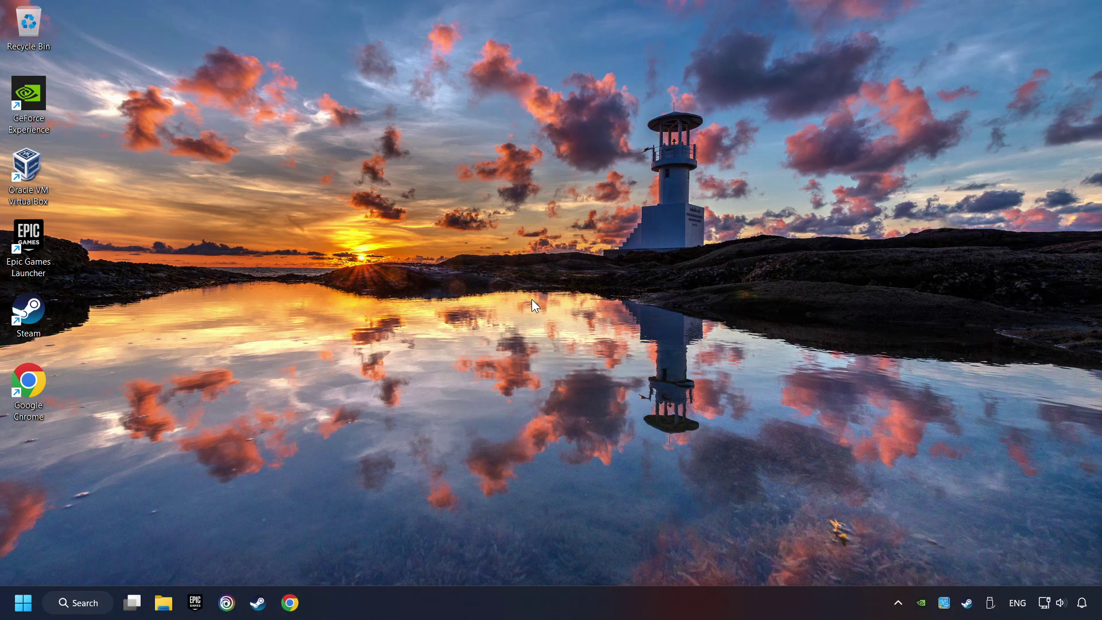
{"action": "left_click", "coordinate": [92, 604]}
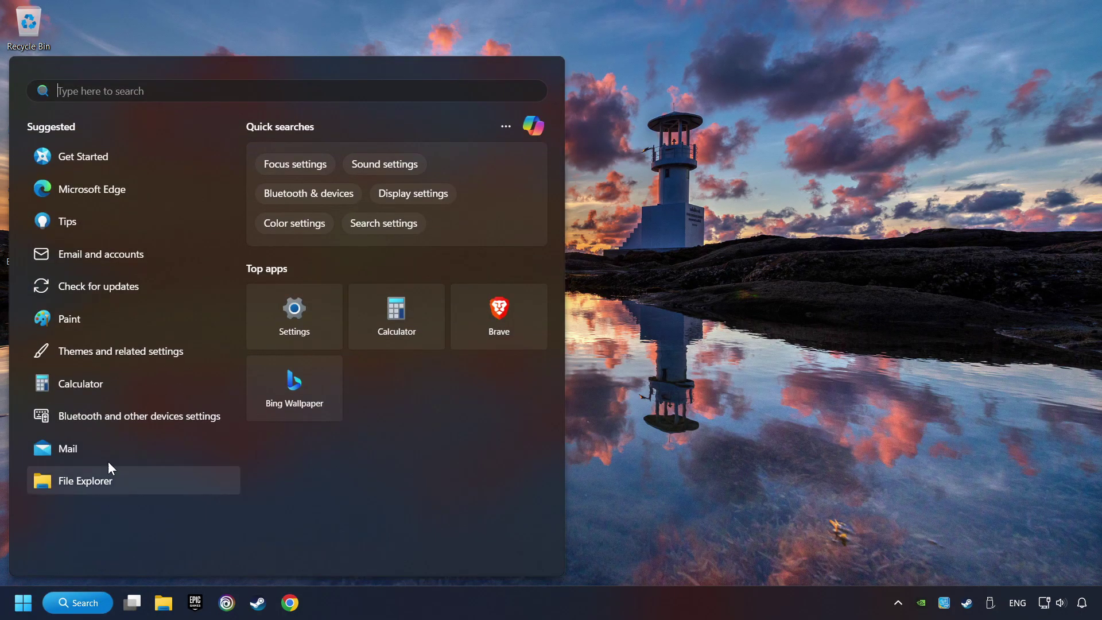
{"action": "type", "text": "updates"}
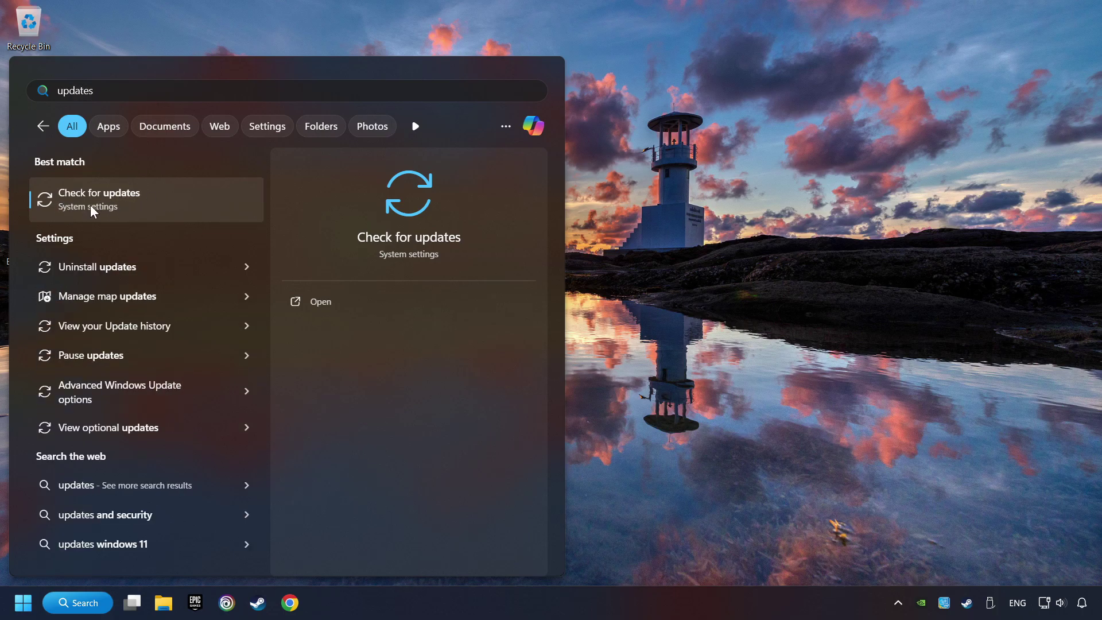
{"action": "left_click", "coordinate": [218, 199]}
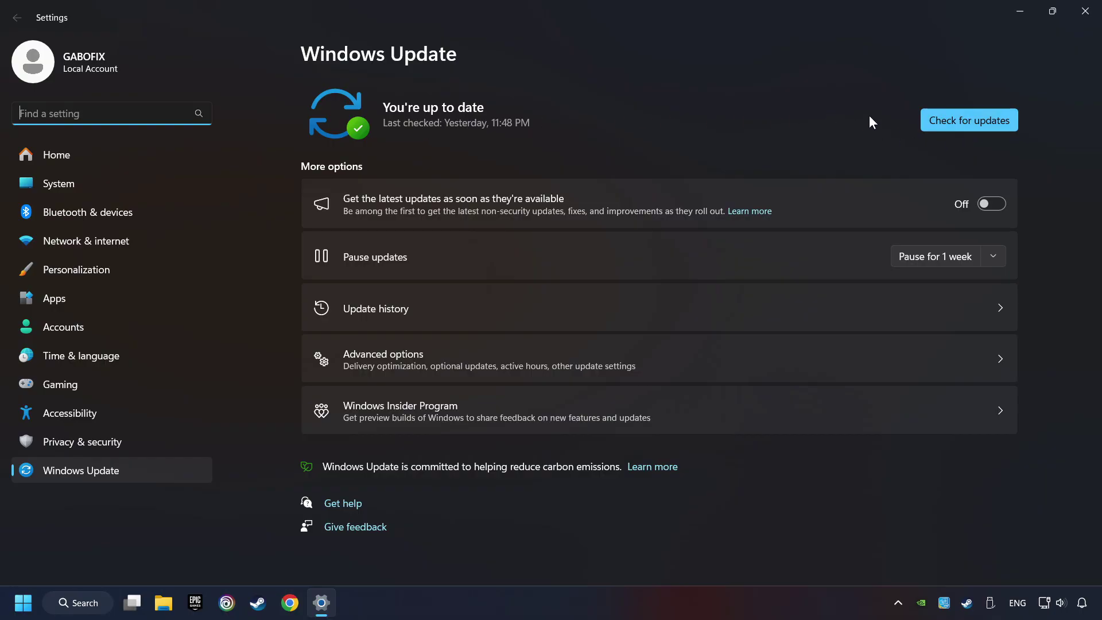
{"action": "left_click", "coordinate": [993, 120]}
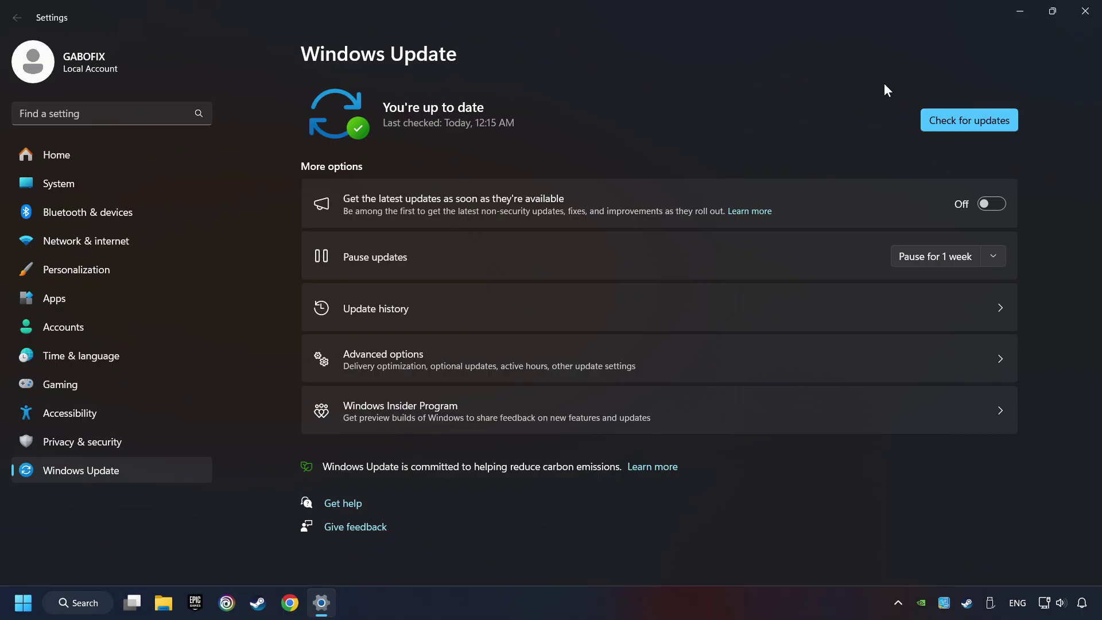
{"action": "left_click", "coordinate": [1086, 10]}
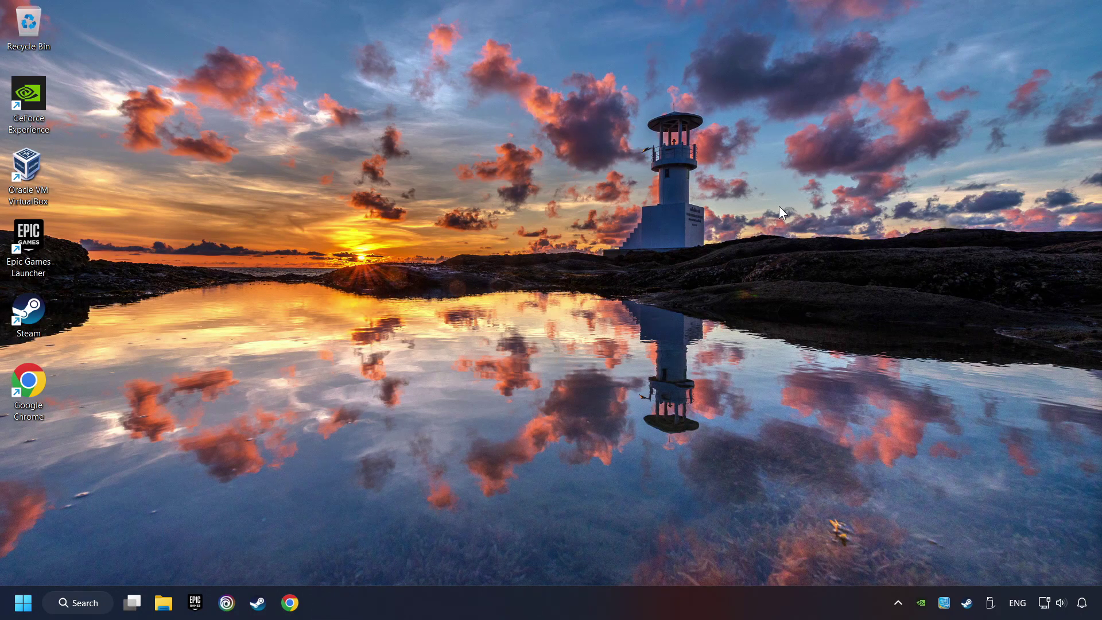
- Open Task Manager from the taskbar menu and show the Startup apps list
{"action": "right_click", "coordinate": [549, 601]}
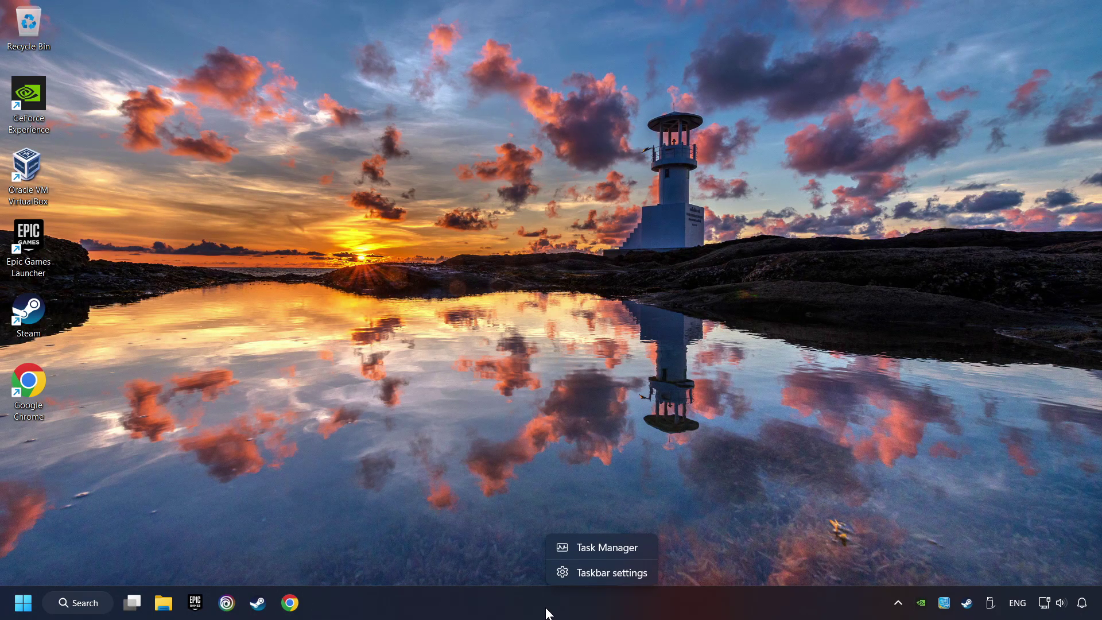
{"action": "left_click", "coordinate": [608, 554]}
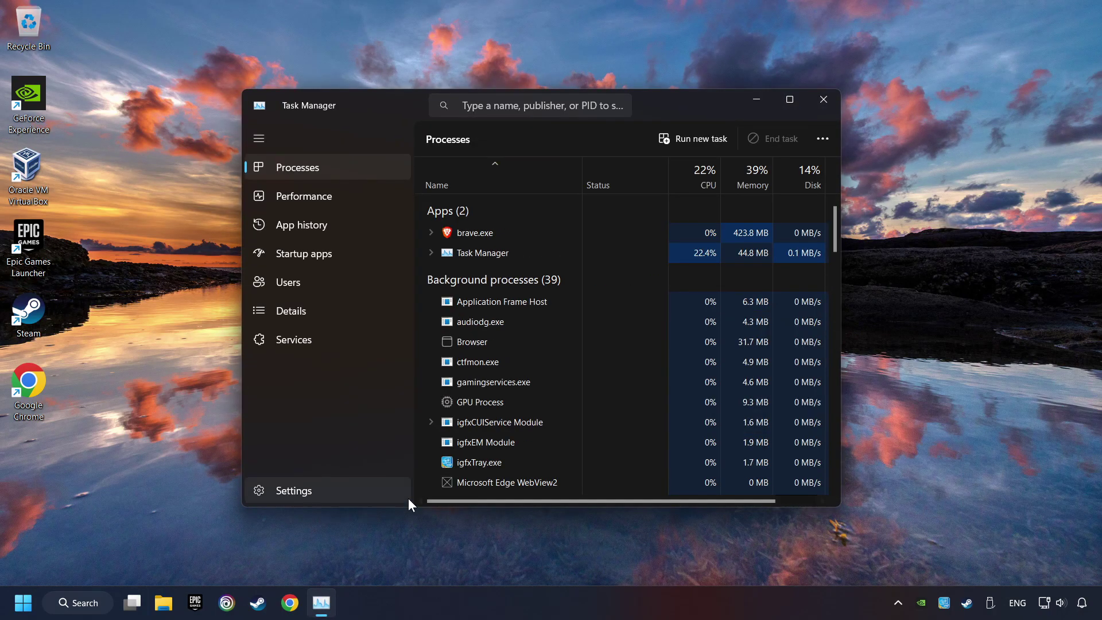
{"action": "left_click", "coordinate": [362, 256]}
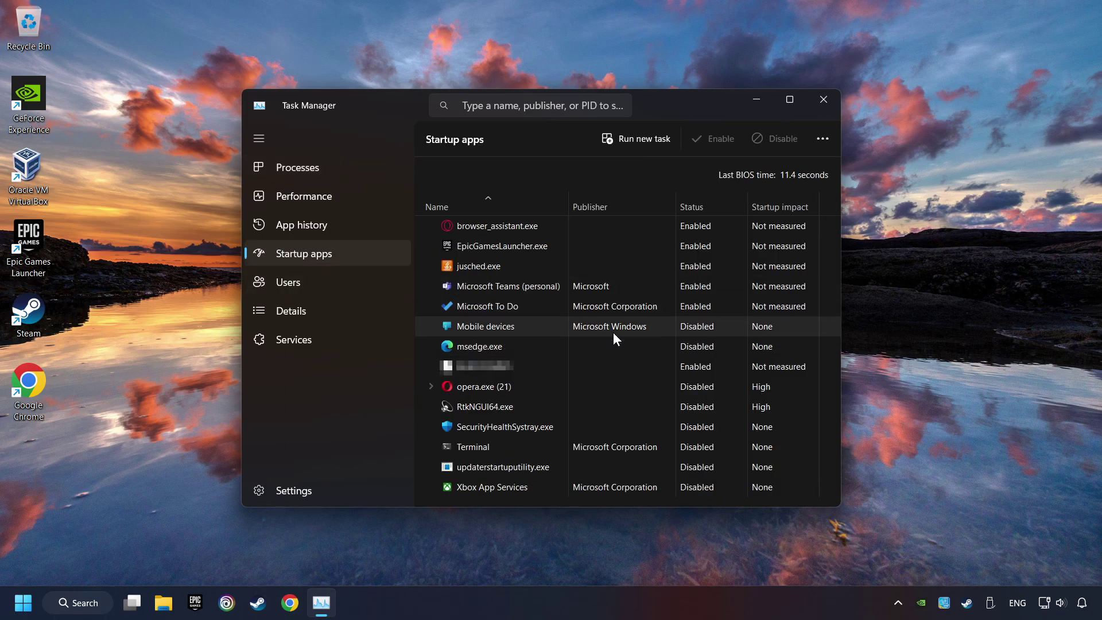
- Disable To Do, Teams, jusched, EpicGamesLauncher and browser_assistant at startup, then close Task Manager
{"action": "left_click", "coordinate": [632, 303]}
{"action": "left_click", "coordinate": [772, 141]}
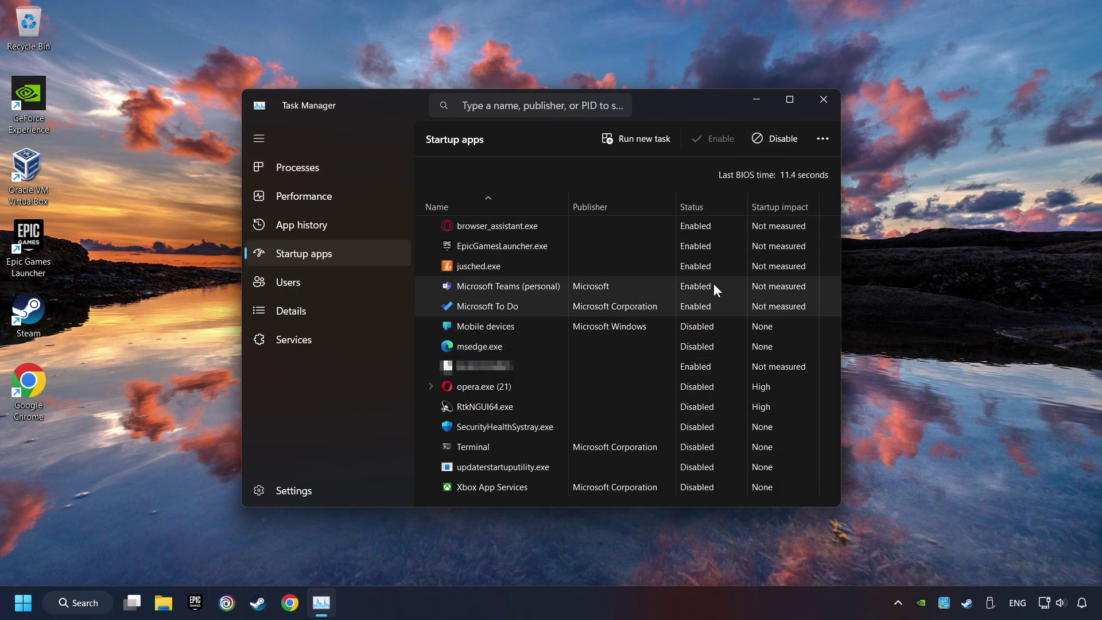
{"action": "left_click", "coordinate": [761, 140]}
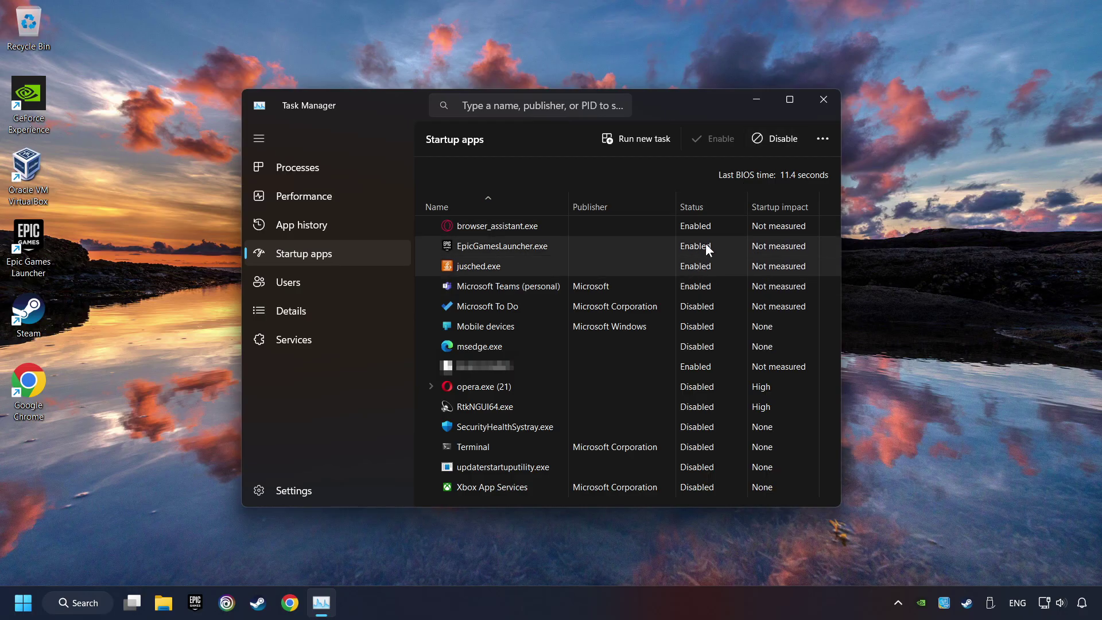
{"action": "left_click", "coordinate": [776, 140]}
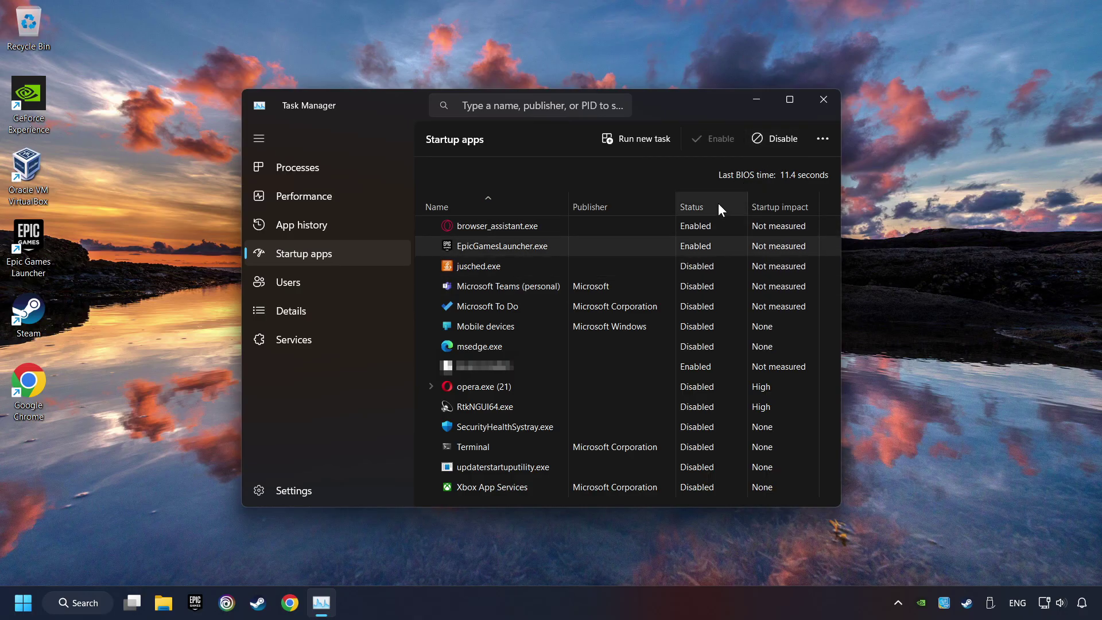
{"action": "left_click", "coordinate": [717, 223]}
{"action": "left_click", "coordinate": [771, 141]}
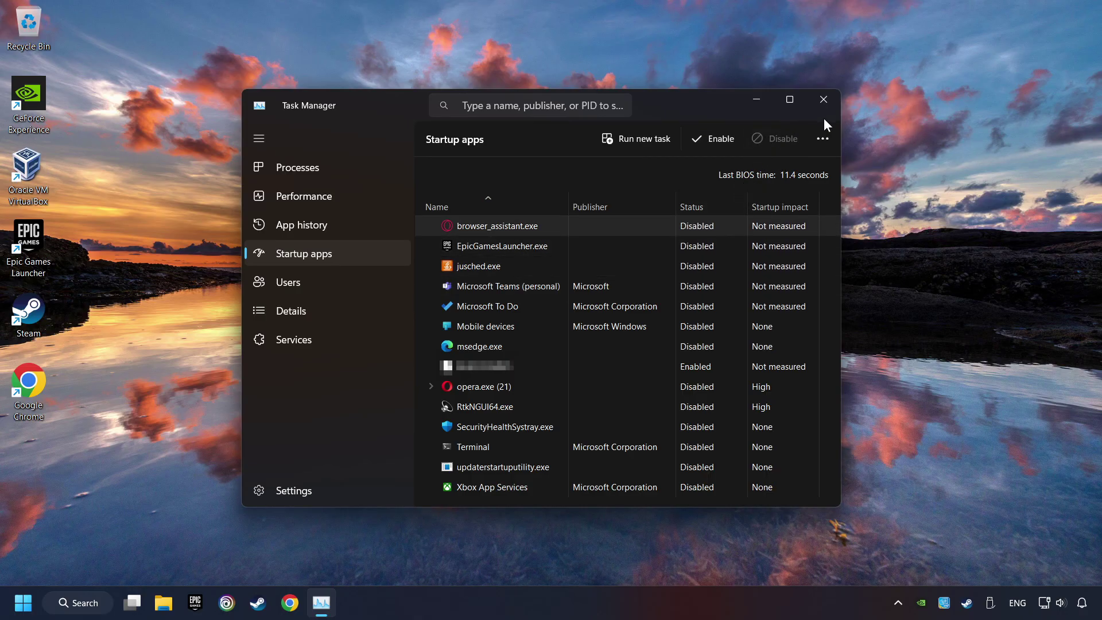
{"action": "left_click", "coordinate": [831, 101]}
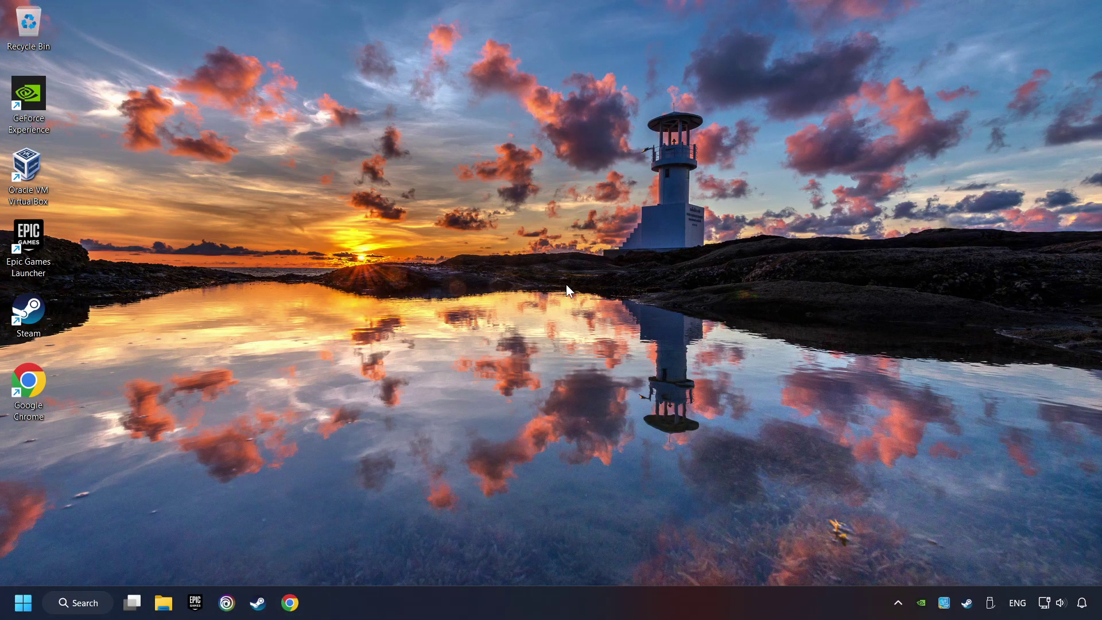
{"action": "left_click", "coordinate": [71, 602]}
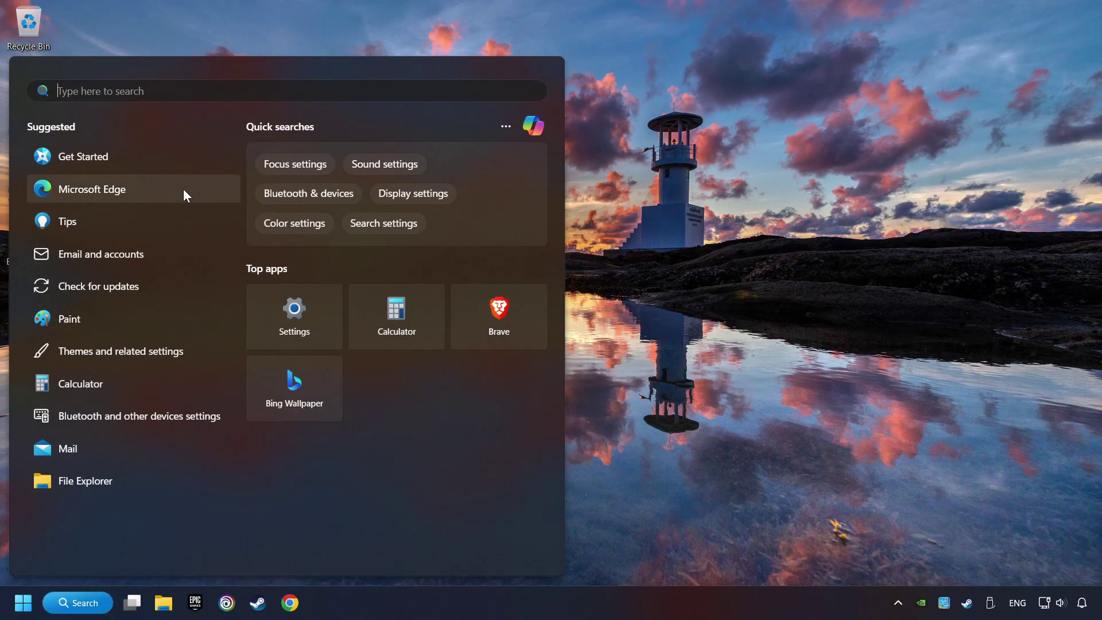
{"action": "type", "text": "wi"}
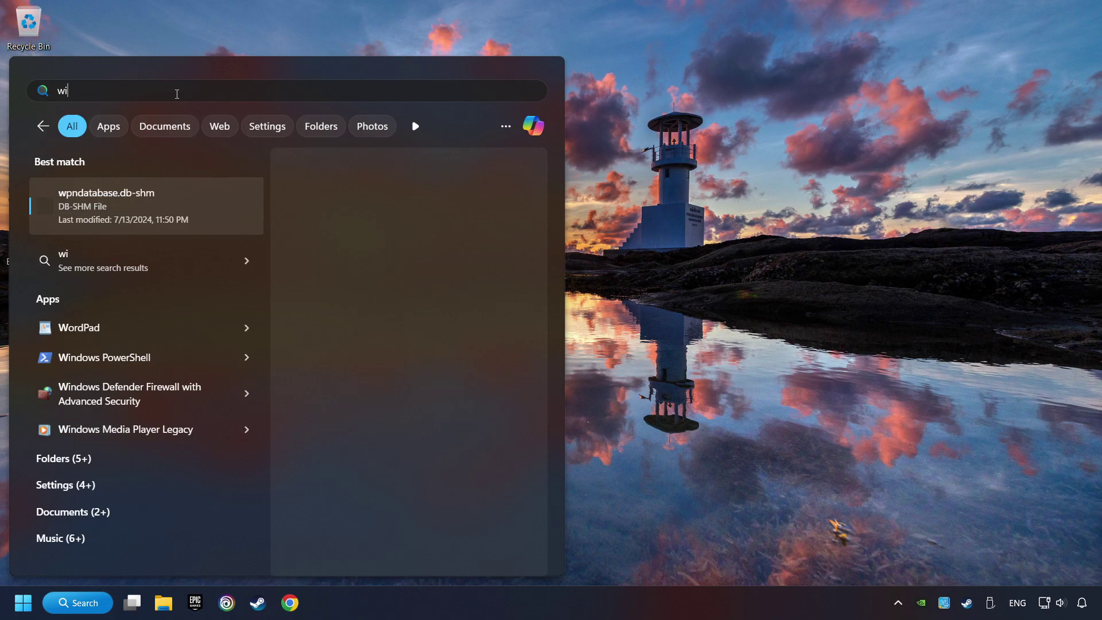
{"action": "type", "text": "ndows security"}
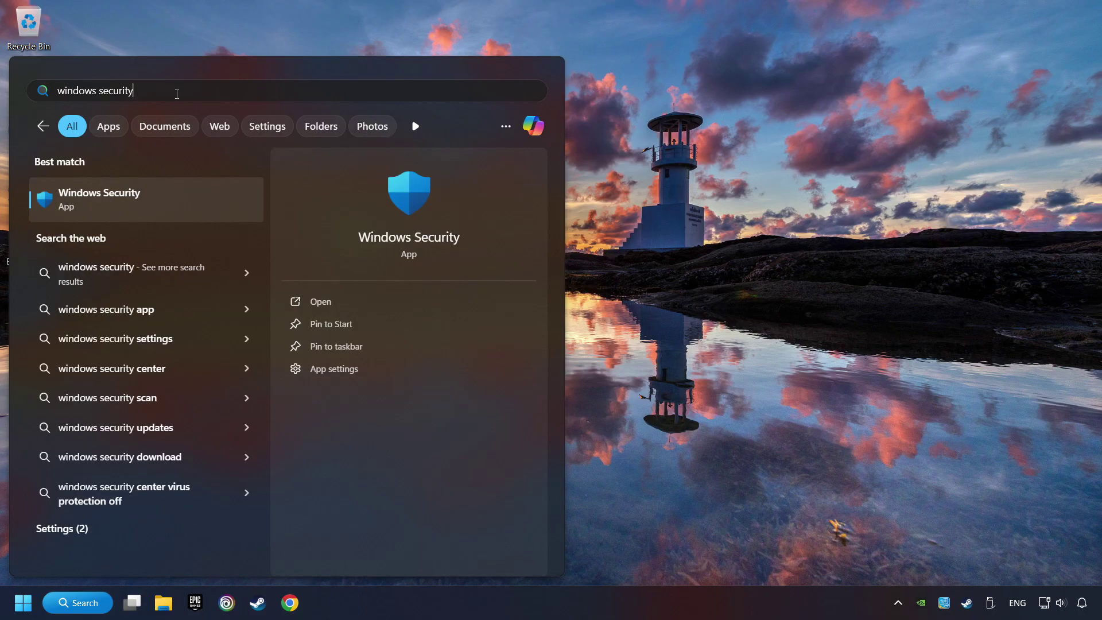
{"action": "left_click", "coordinate": [217, 201]}
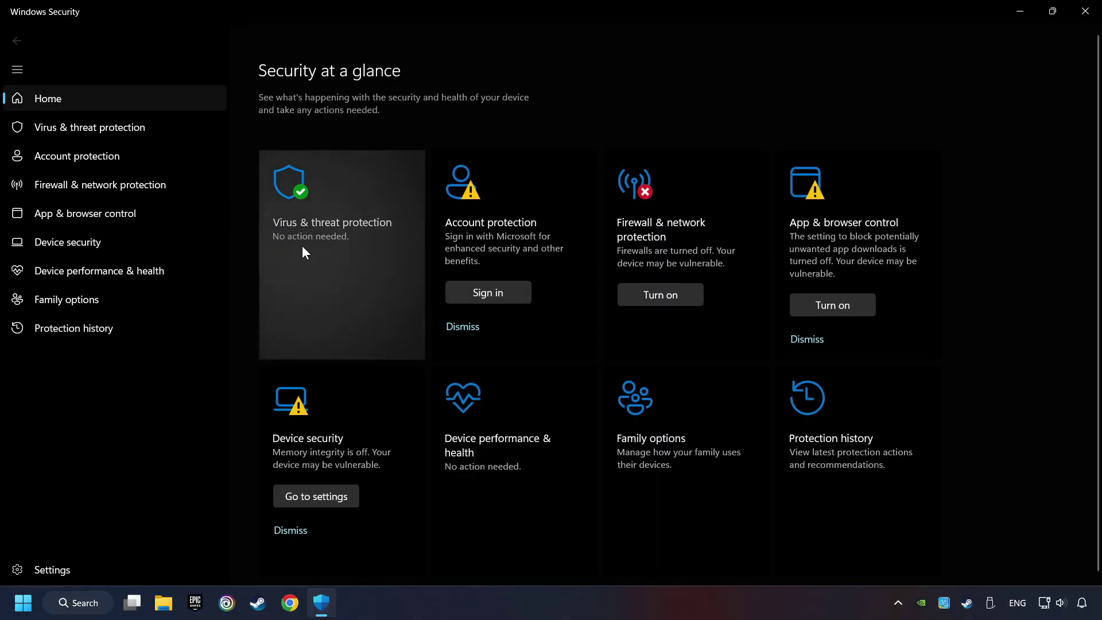
{"action": "left_click", "coordinate": [357, 248]}
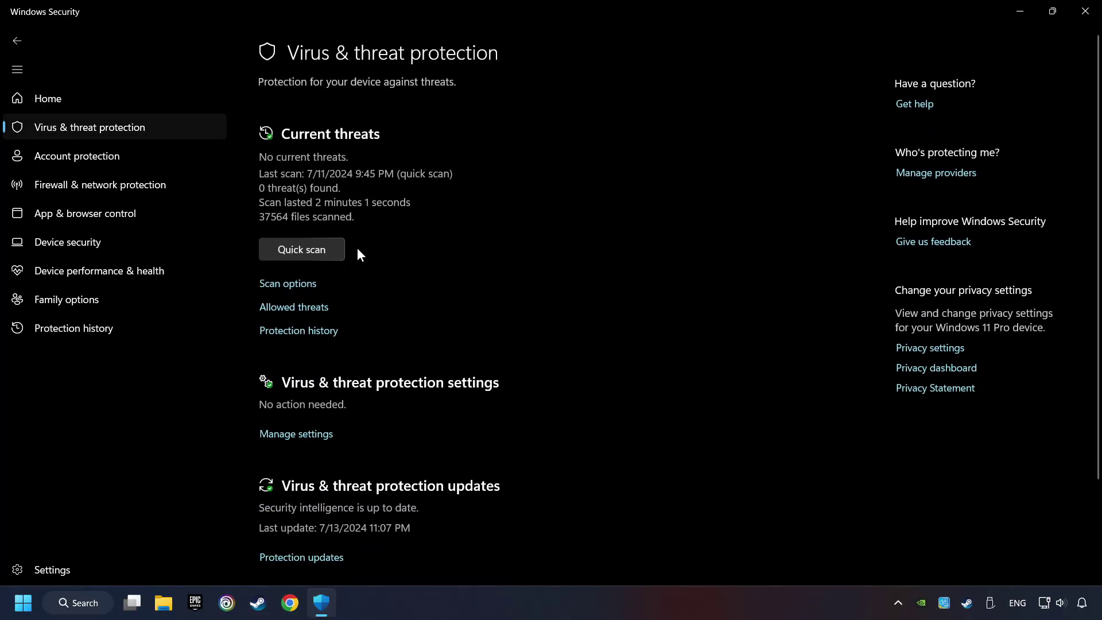
{"action": "scroll", "coordinate": [376, 289], "scroll_direction": "down", "scroll_amount": 3}
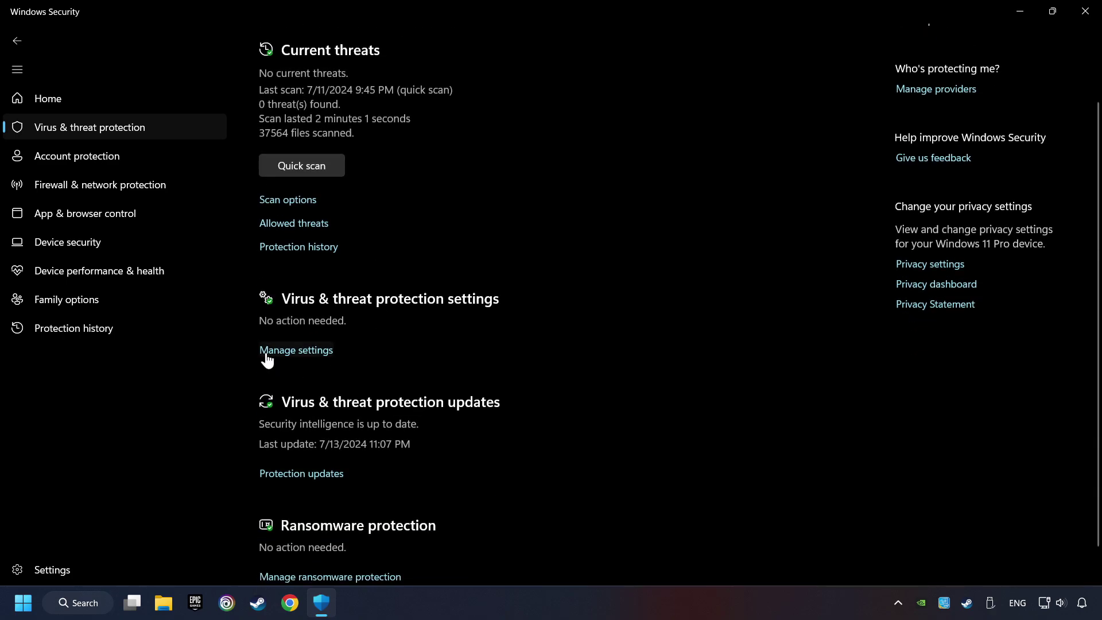
{"action": "left_click", "coordinate": [321, 351]}
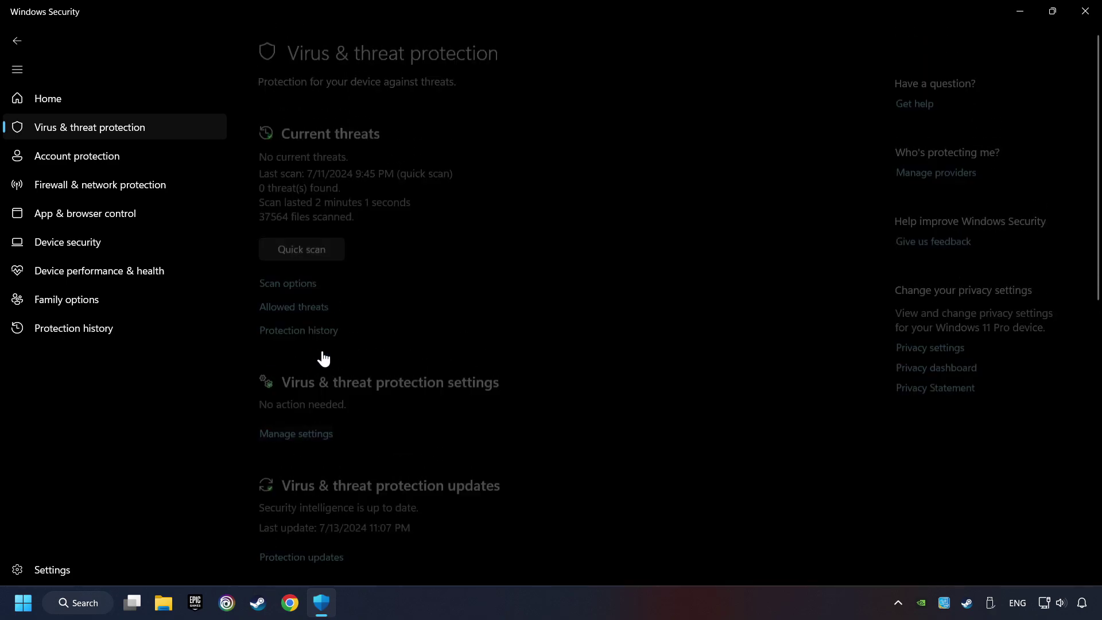
{"action": "scroll", "coordinate": [404, 350], "scroll_direction": "down", "scroll_amount": 10}
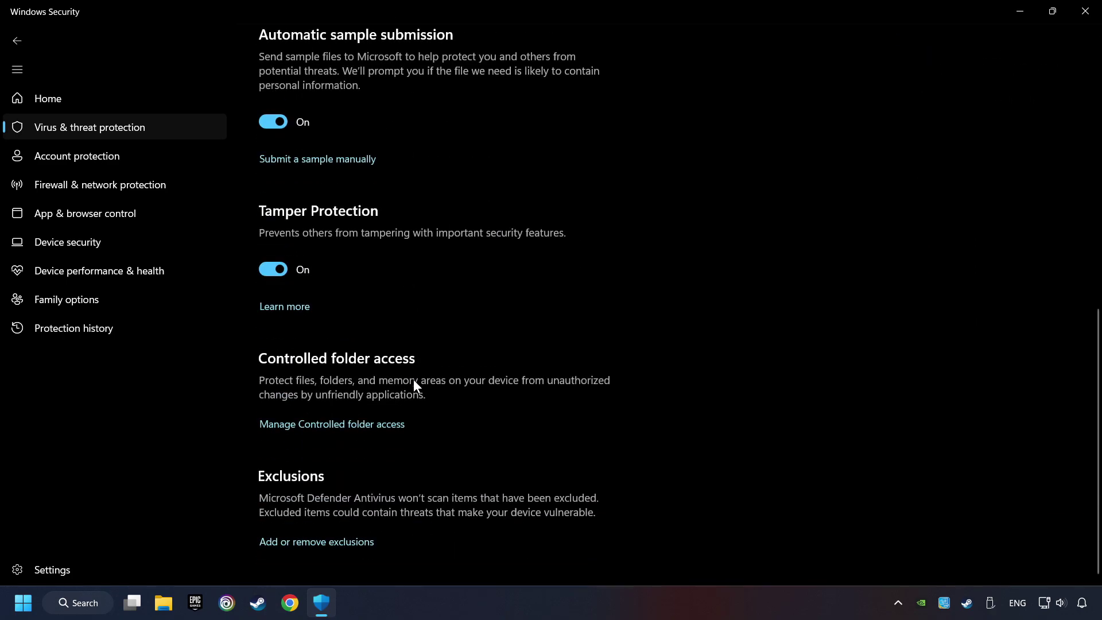
{"action": "left_click", "coordinate": [331, 542]}
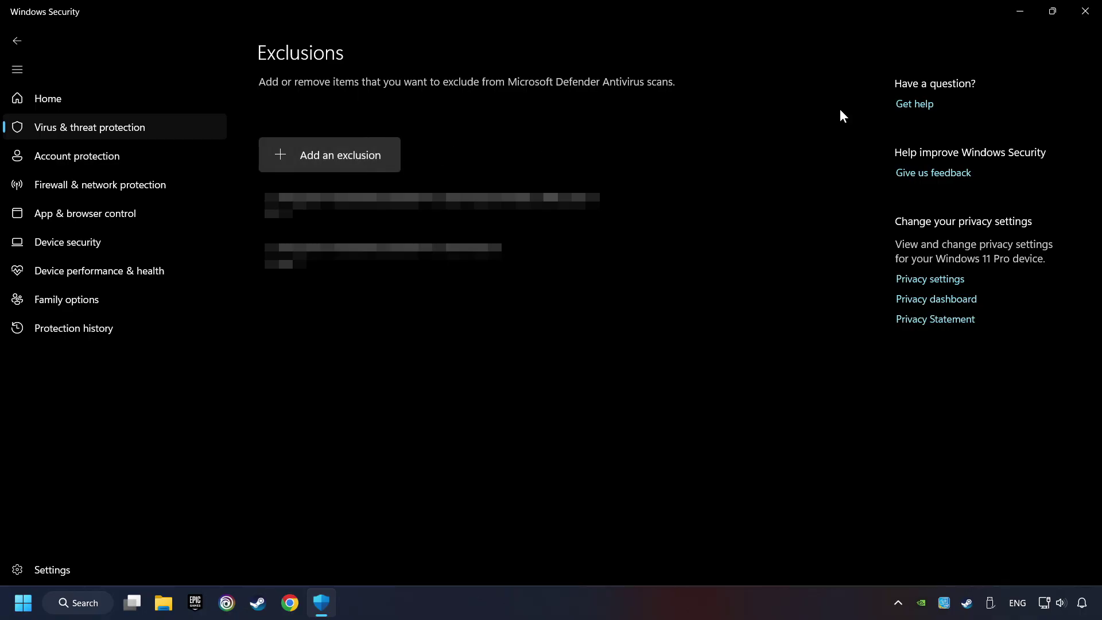
{"action": "left_click", "coordinate": [1083, 19]}
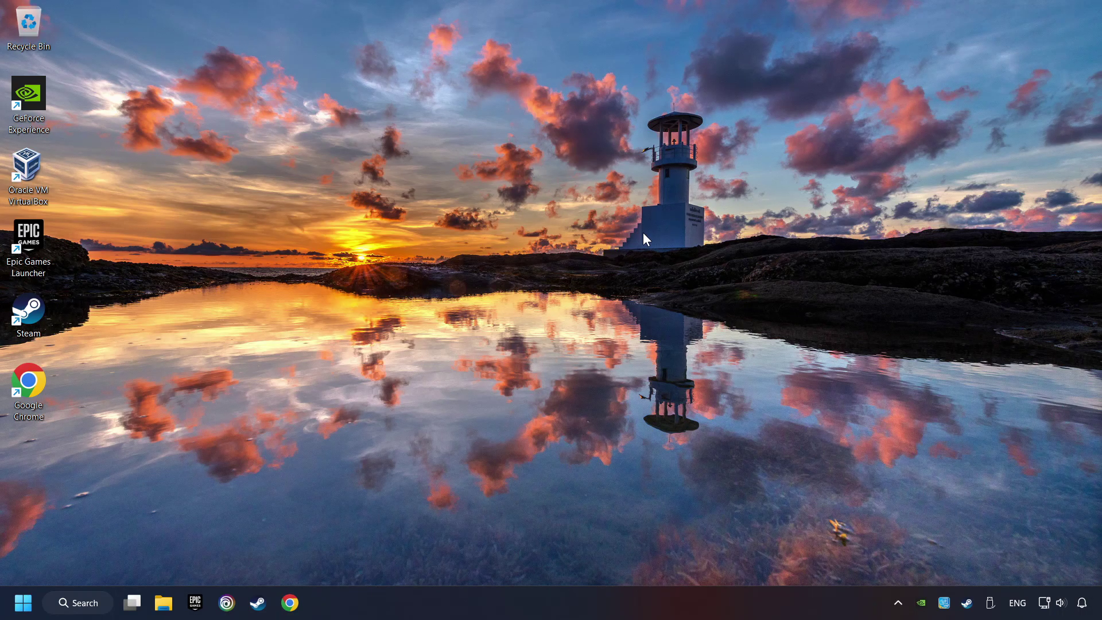
- Search 'firewall' and unlock the 'Allow an app through Windows Firewall' list for editing
{"action": "left_click", "coordinate": [105, 602]}
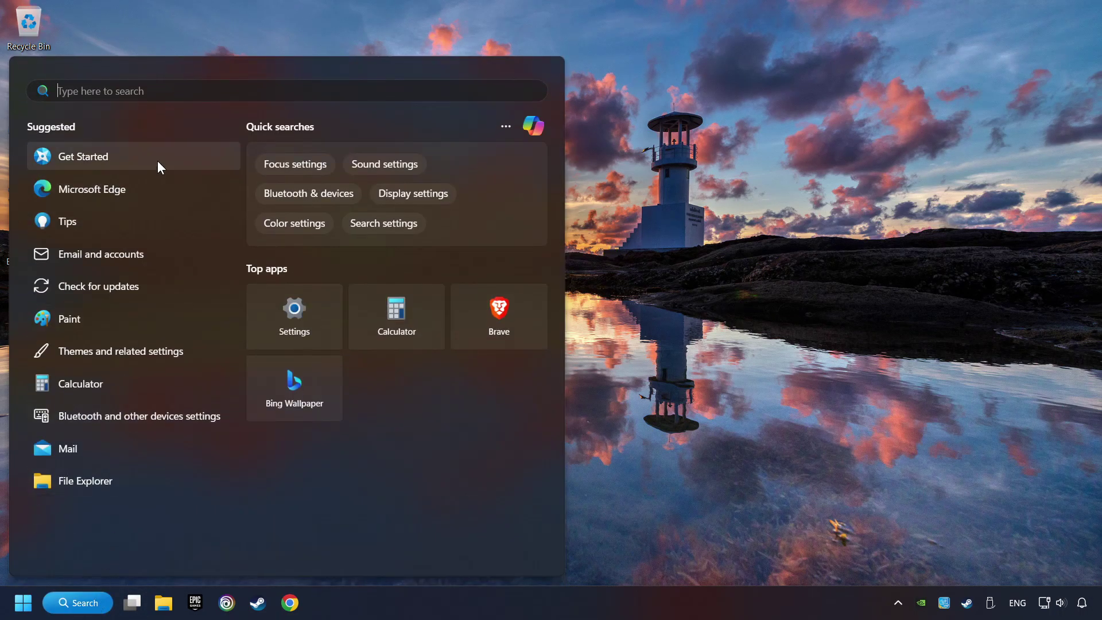
{"action": "type", "text": "firewall"}
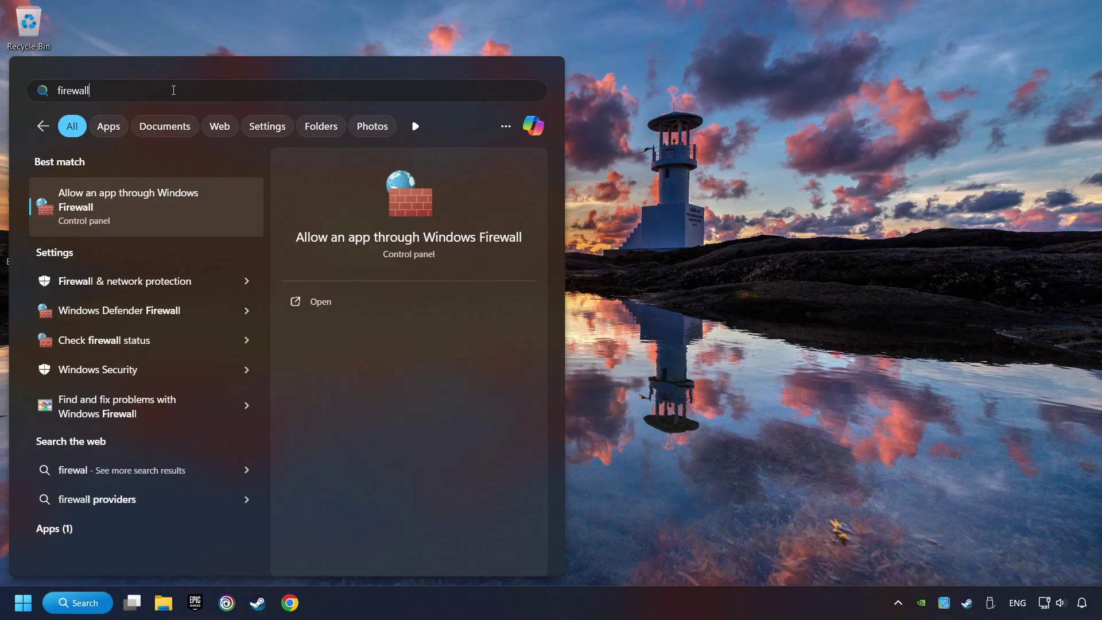
{"action": "left_click", "coordinate": [226, 202]}
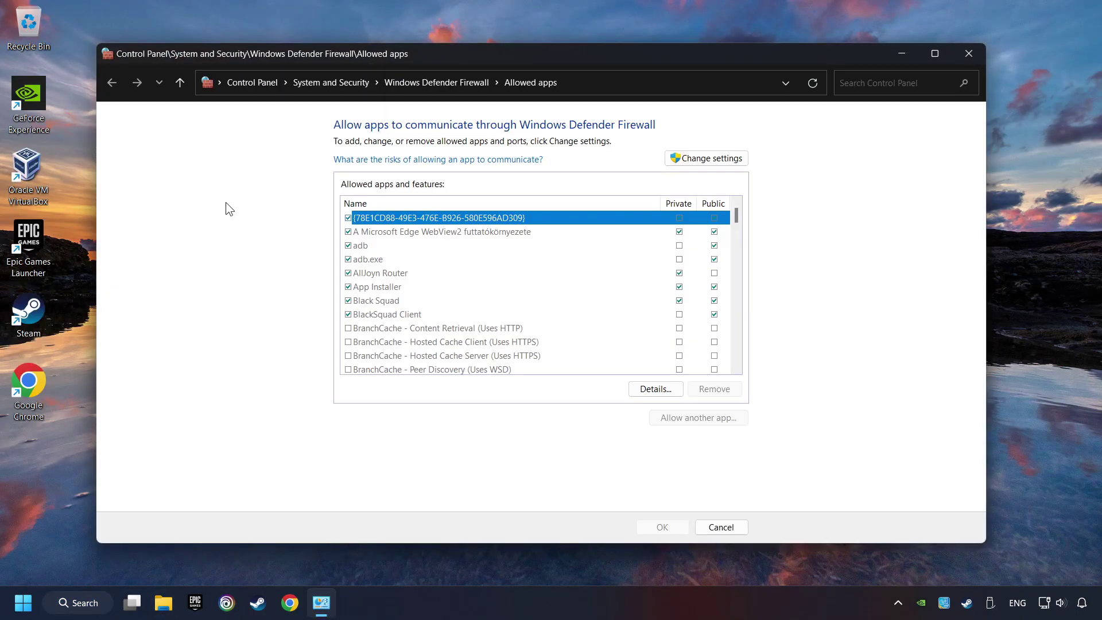
{"action": "left_click", "coordinate": [725, 160]}
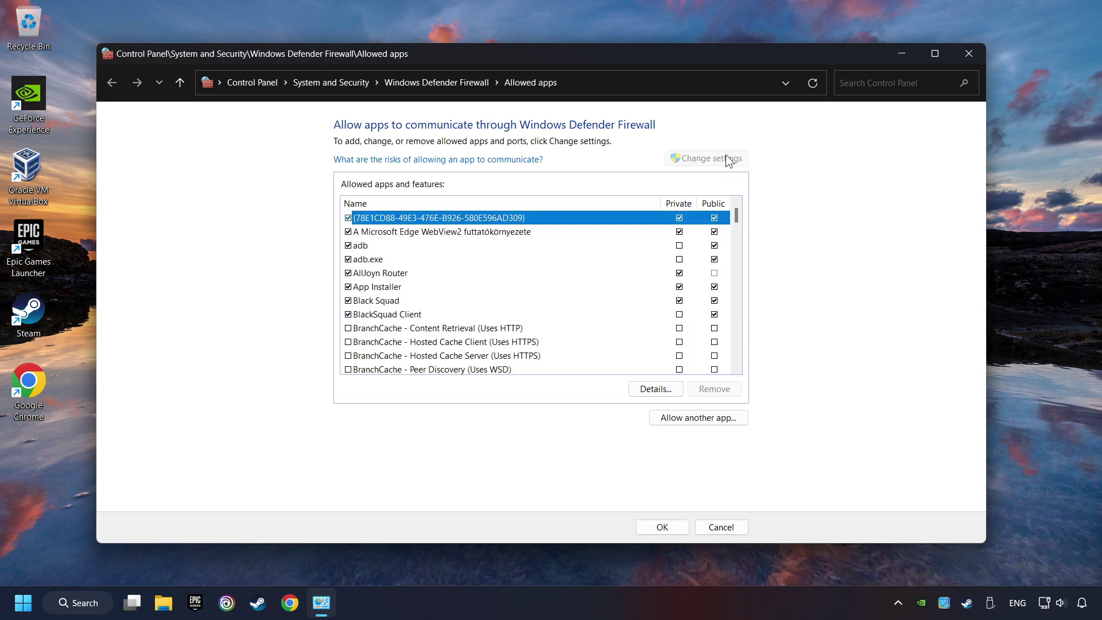
- Allow GAME.exe on private and public networks and save with OK
{"action": "scroll", "coordinate": [581, 275], "scroll_direction": "down", "scroll_amount": 15}
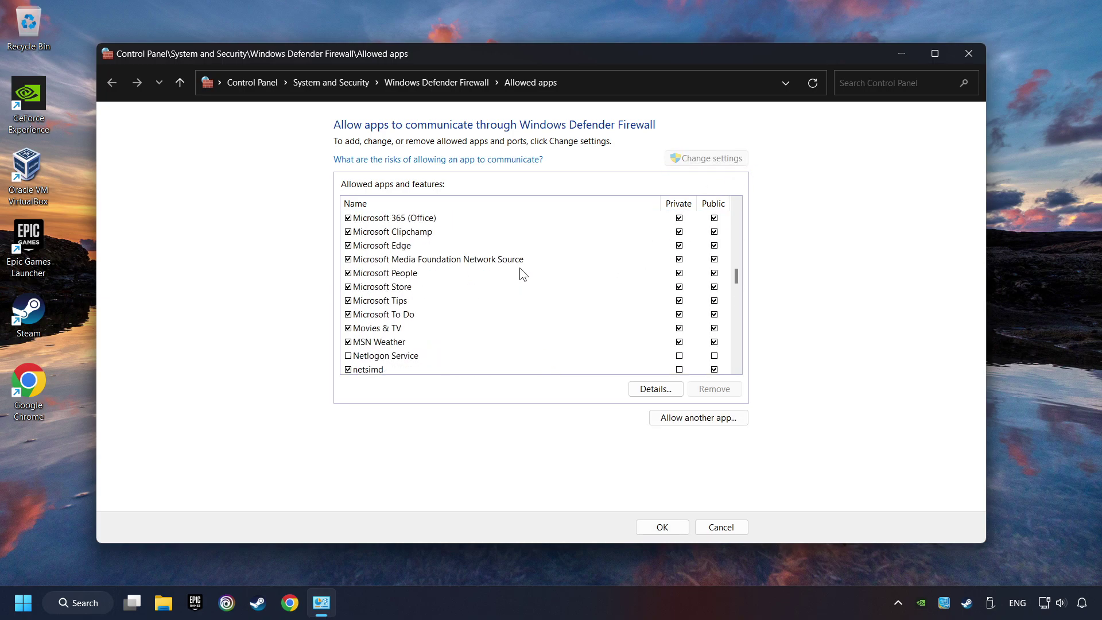
{"action": "scroll", "coordinate": [459, 272], "scroll_direction": "up", "scroll_amount": 15}
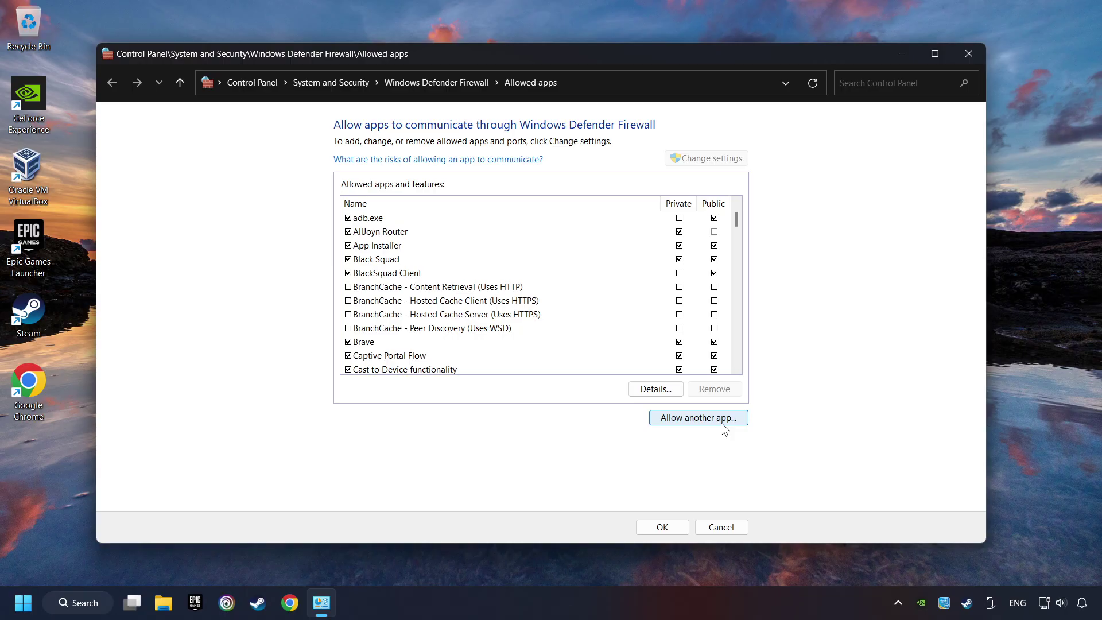
{"action": "scroll", "coordinate": [735, 222], "scroll_direction": "down", "scroll_amount": 7}
{"action": "left_click", "coordinate": [725, 222]}
{"action": "left_click", "coordinate": [725, 231]}
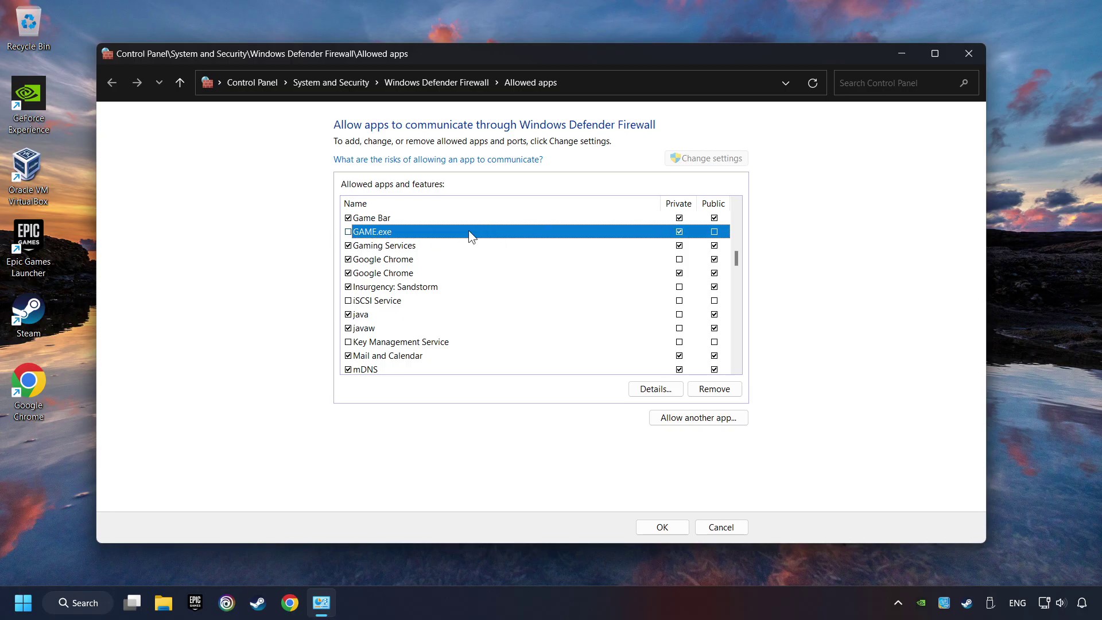
{"action": "left_click", "coordinate": [348, 232]}
{"action": "left_click", "coordinate": [716, 232]}
{"action": "left_click", "coordinate": [664, 528]}
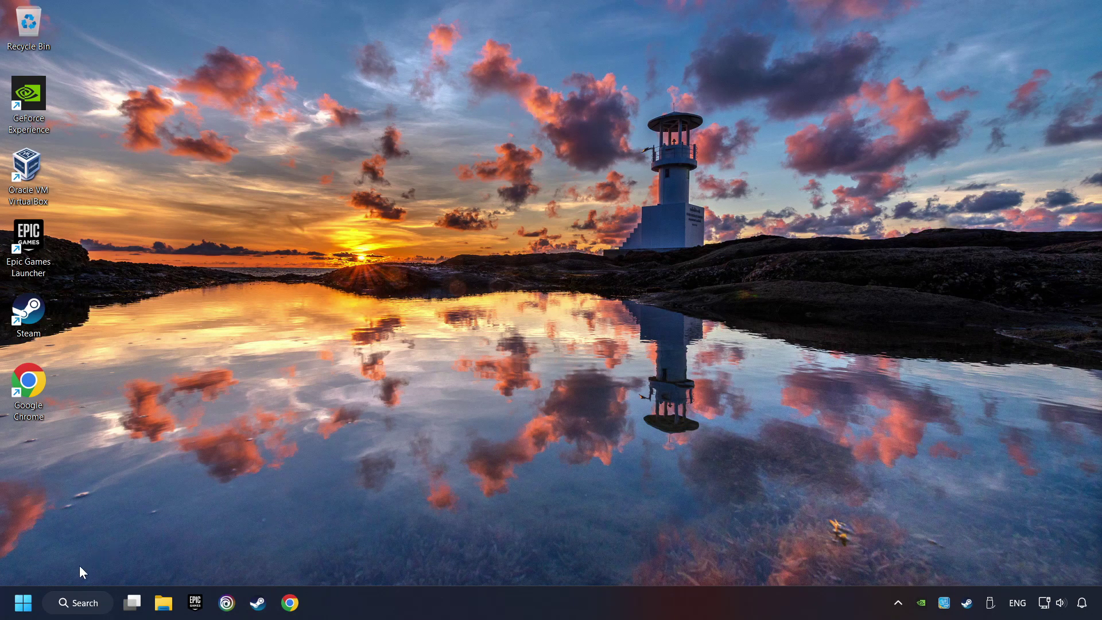
- Open Command Prompt as administrator and run sfc /scannow
{"action": "left_click", "coordinate": [102, 606]}
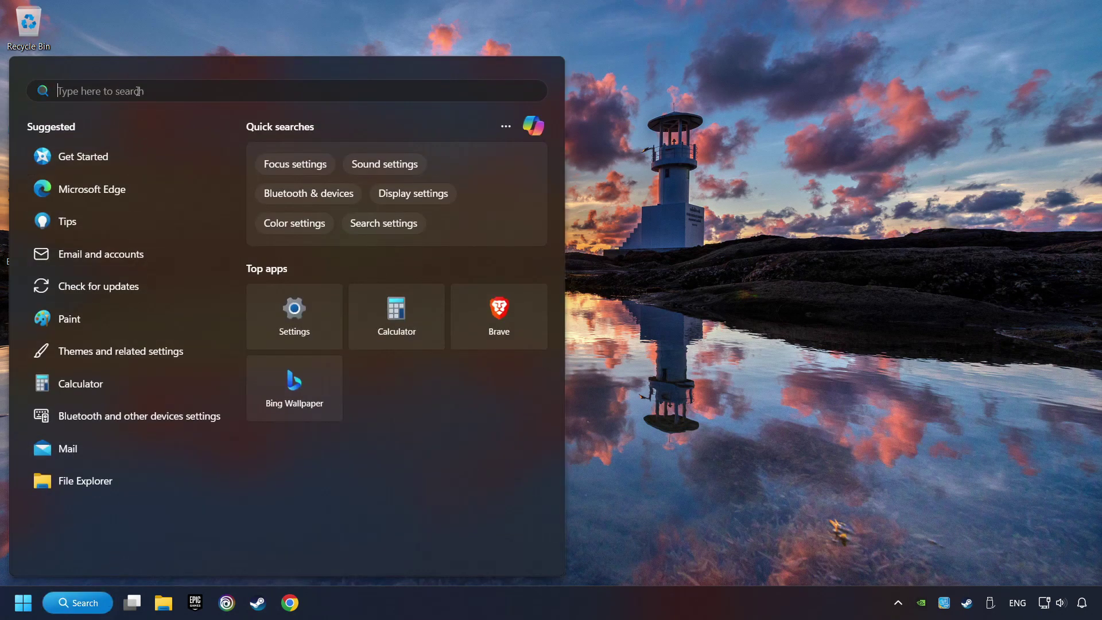
{"action": "type", "text": "cmd"}
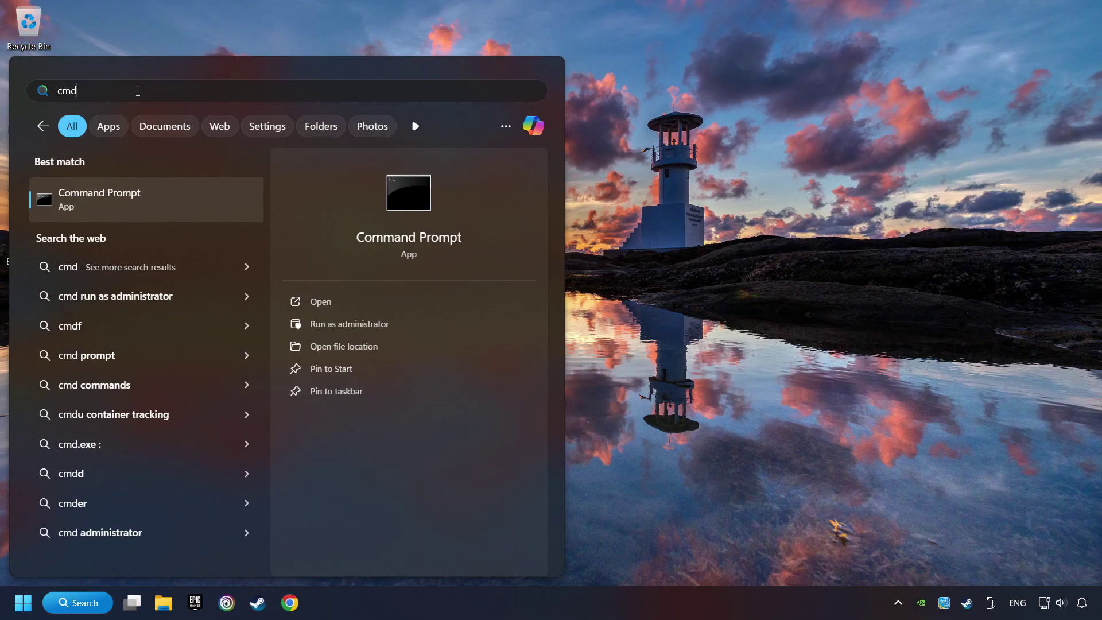
{"action": "right_click", "coordinate": [214, 195]}
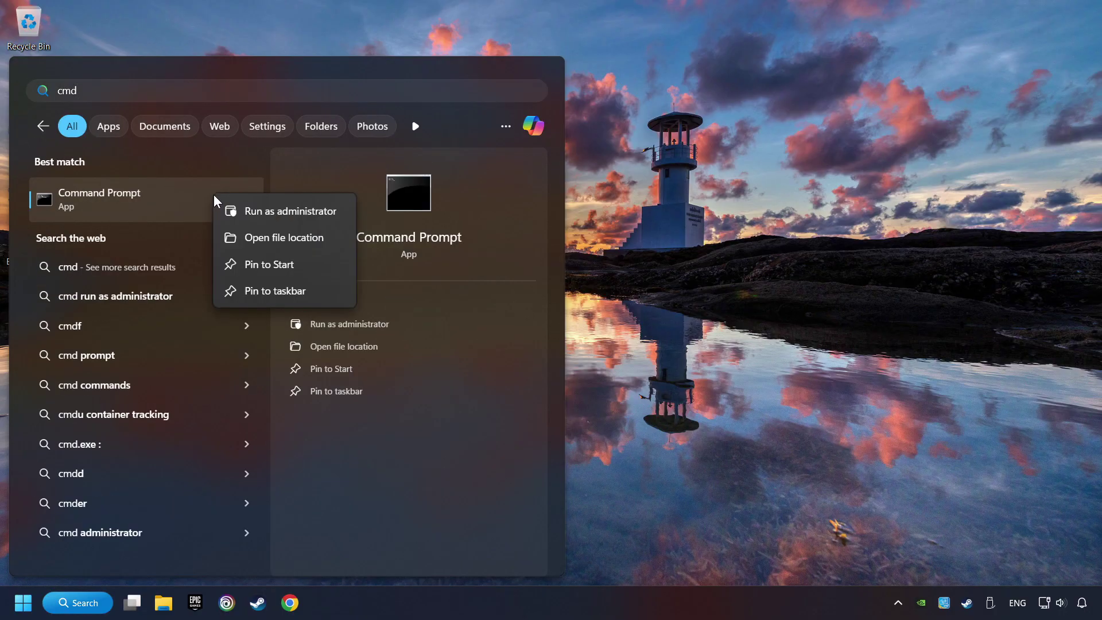
{"action": "left_click", "coordinate": [276, 212]}
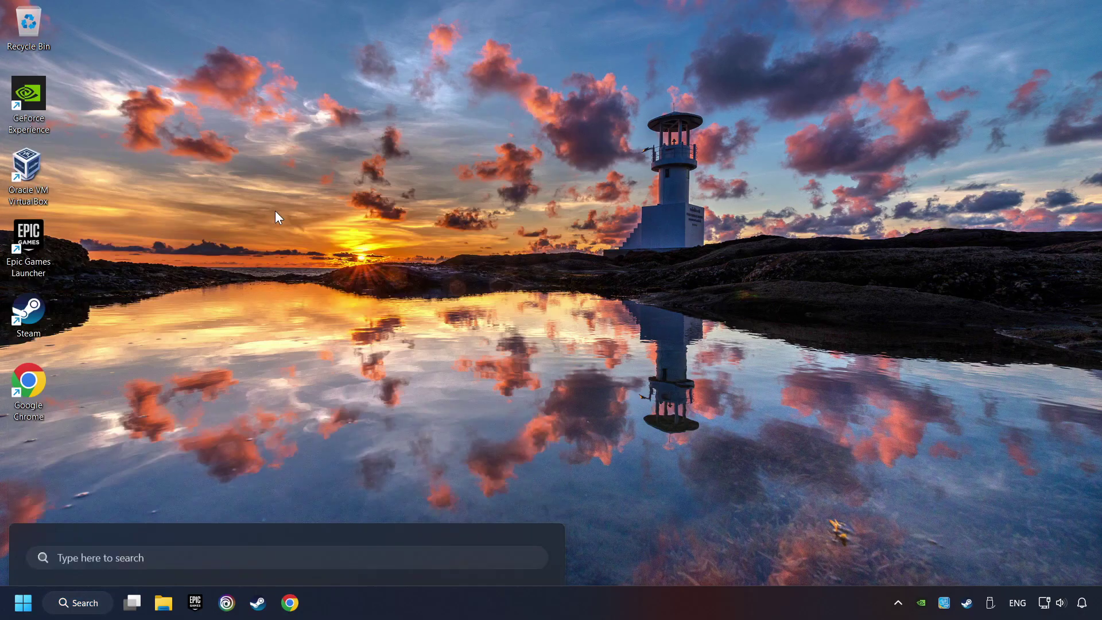
{"action": "left_click_drag", "start_coordinate": [320, 133], "coordinate": [450, 147]}
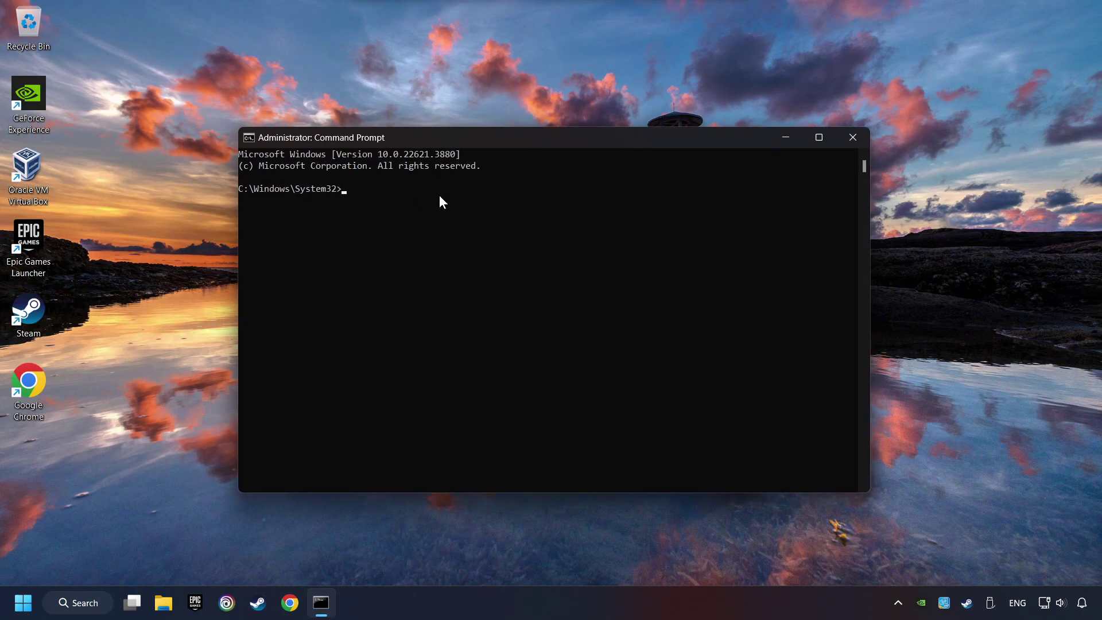
{"action": "type", "text": "sfc"}
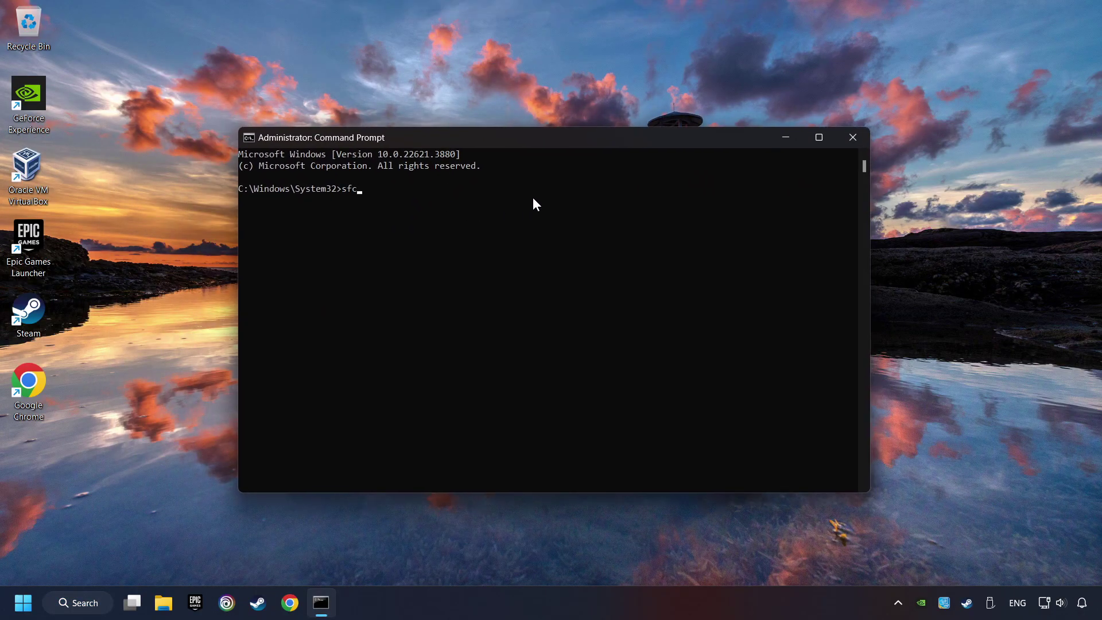
{"action": "type", "text": " /scannow"}
{"action": "key", "text": "Return"}
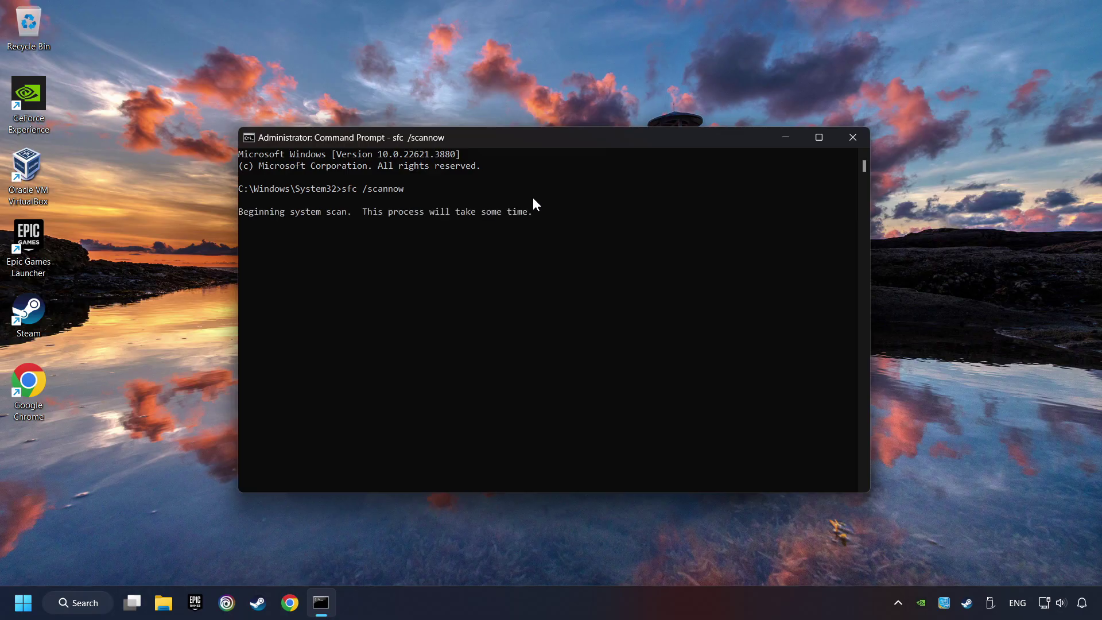